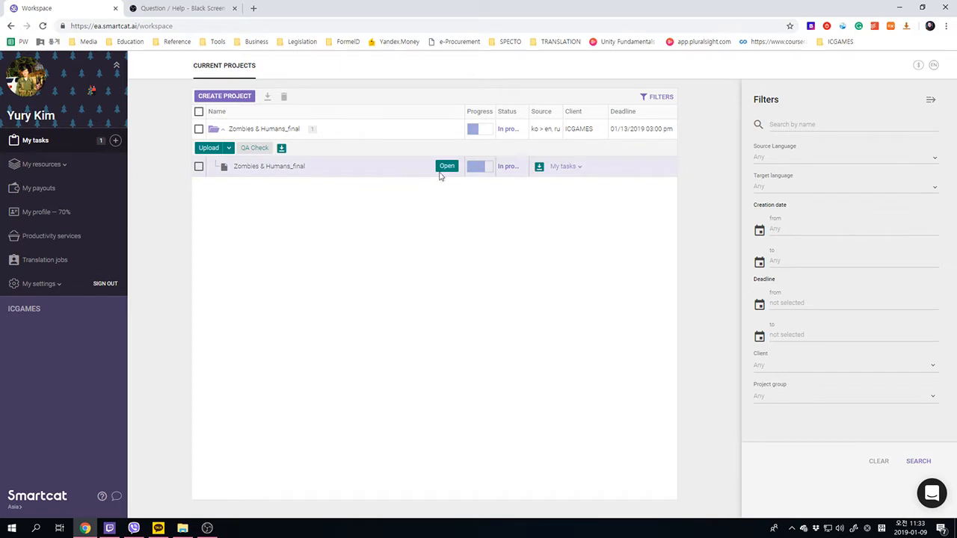
# - Open the Zombies & Humans_final document in the editor in the Manager role
pyautogui.click(446, 166)
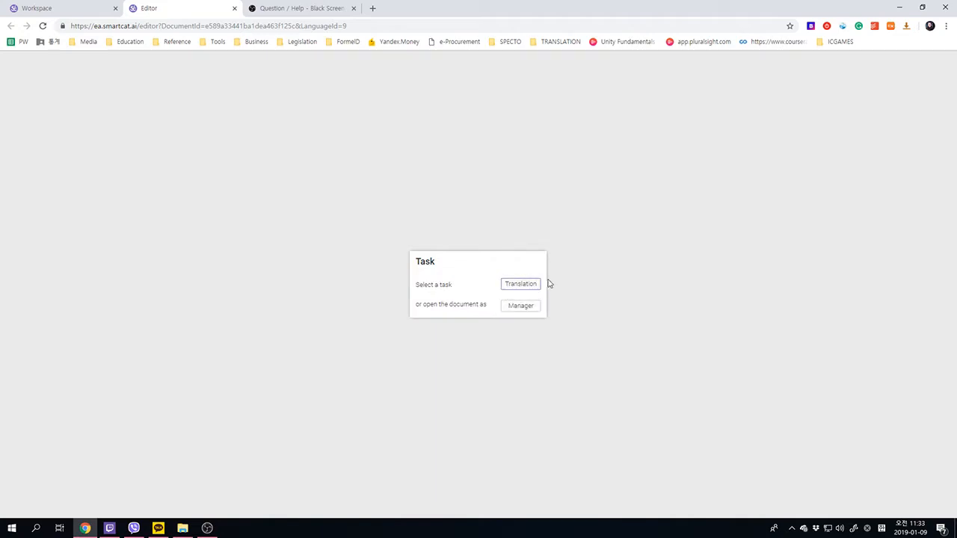
pyautogui.click(523, 311)
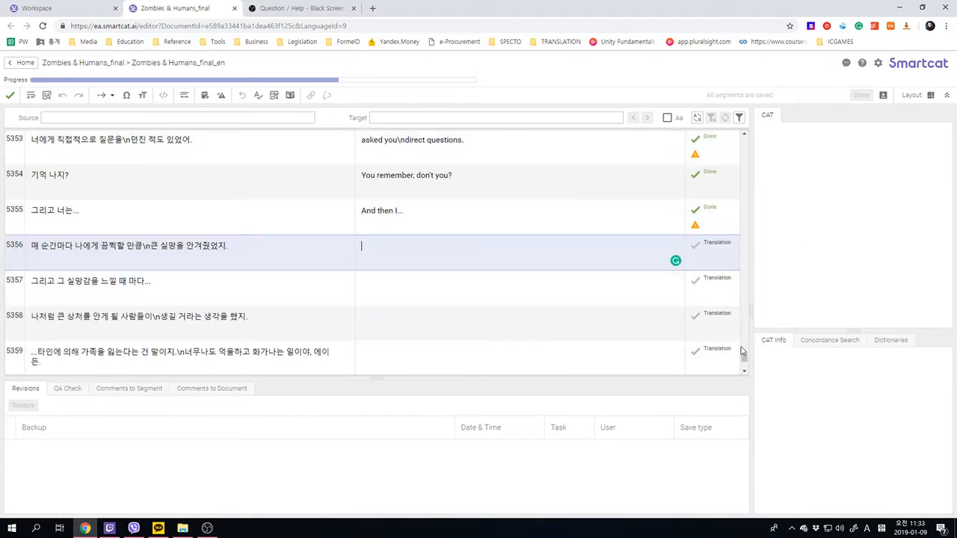
# - Select segment 1 and open the glossary term 에이든 → Aiden for editing, closing the dialog unchanged
pyautogui.moveTo(744, 358); pyautogui.dragTo(752, 131)
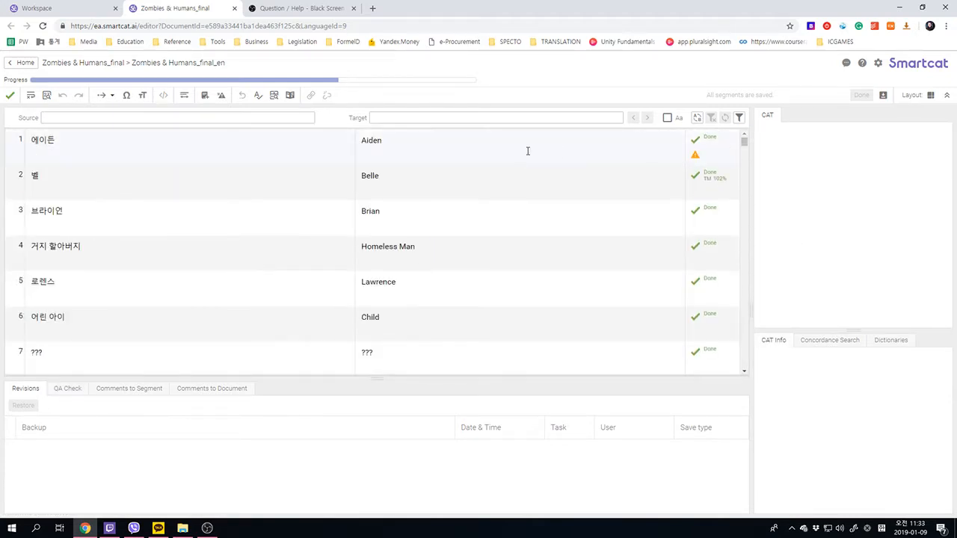
pyautogui.click(149, 140)
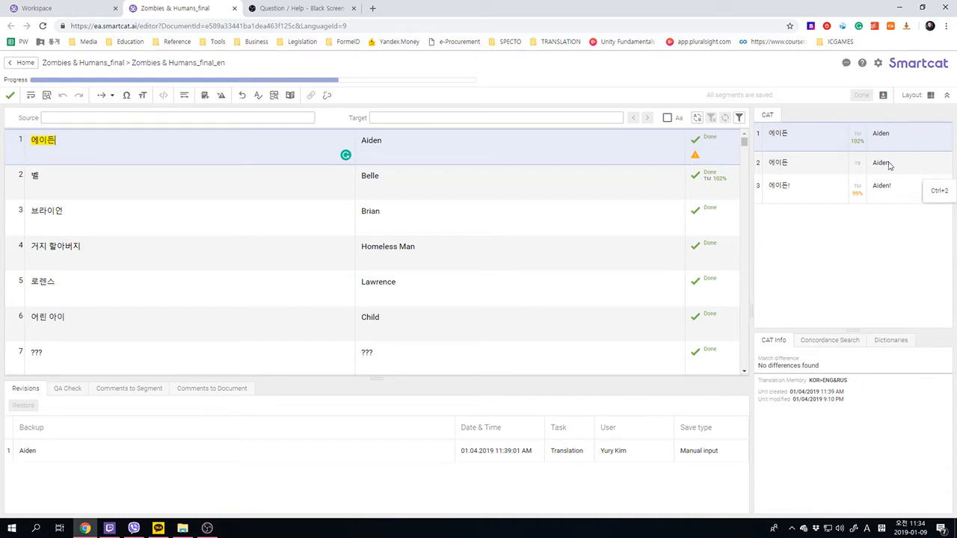
pyautogui.click(806, 170)
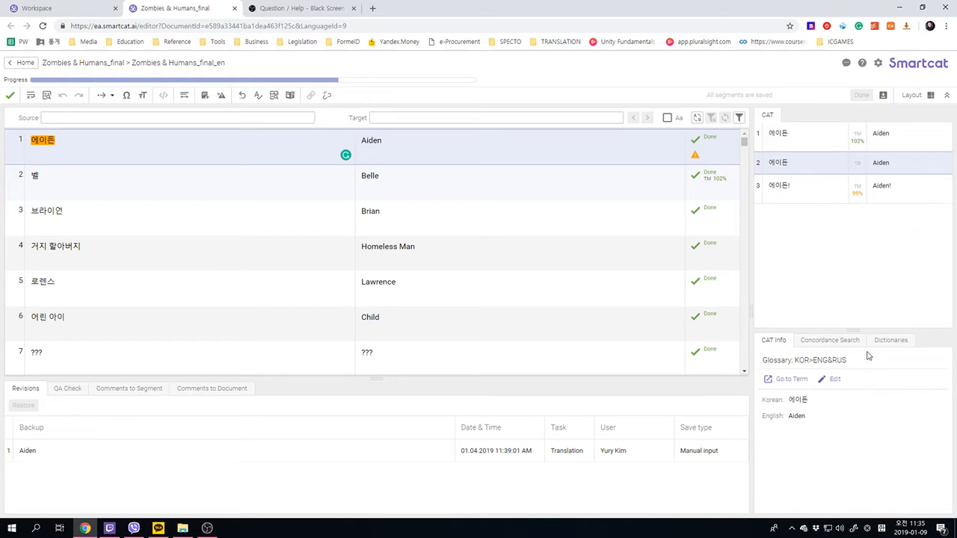
pyautogui.click(833, 382)
pyautogui.click(436, 277)
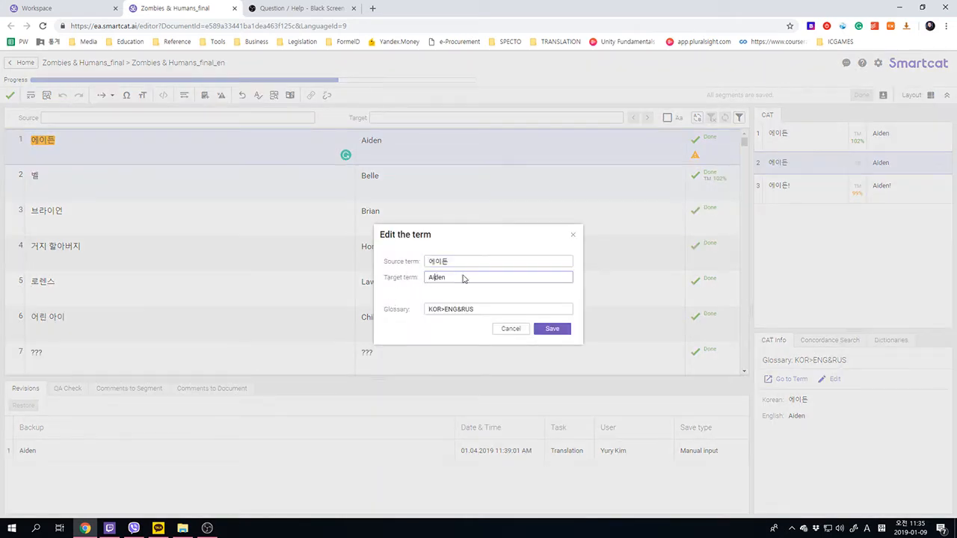
pyautogui.click(512, 329)
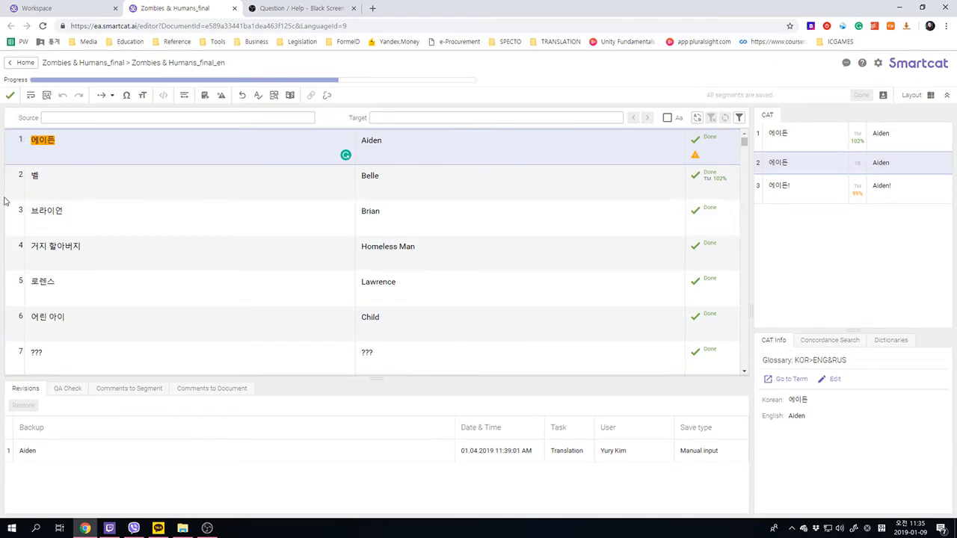
# - Start adding 거지 from segment 4's source as a new glossary term, then close the dialog
pyautogui.moveTo(32, 247)
pyautogui.mouseDown()
pyautogui.moveTo(85, 249)
pyautogui.moveTo(47, 248)
pyautogui.mouseUp()
pyautogui.click(29, 247)
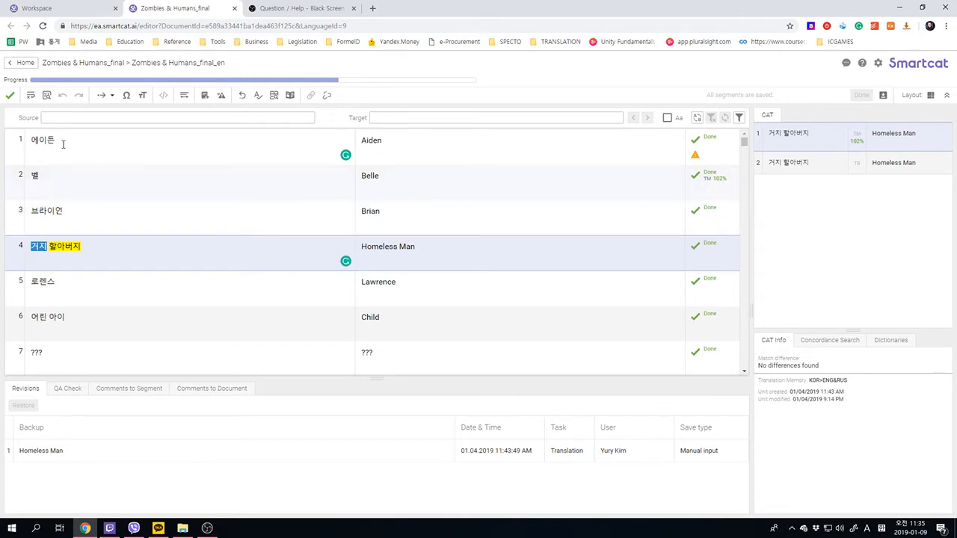
pyautogui.click(204, 96)
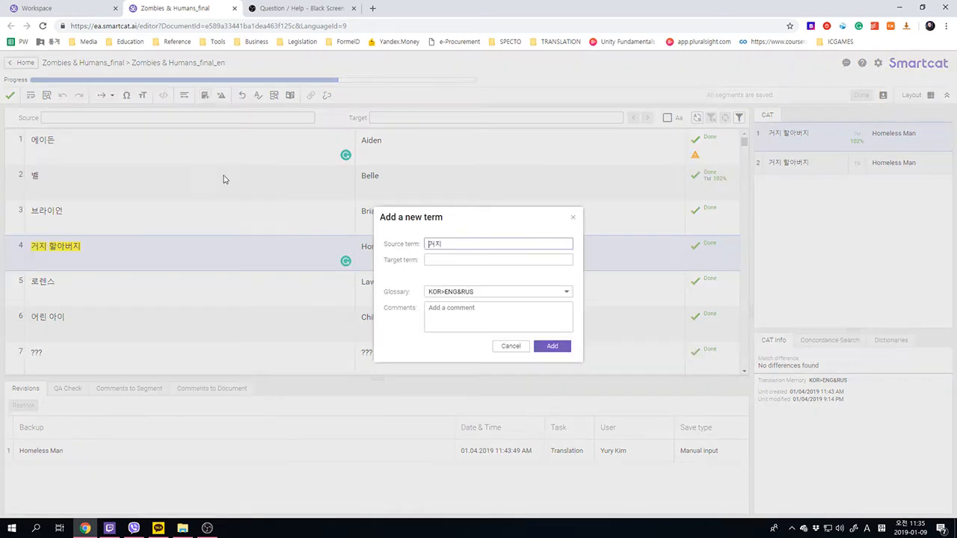
pyautogui.click(434, 259)
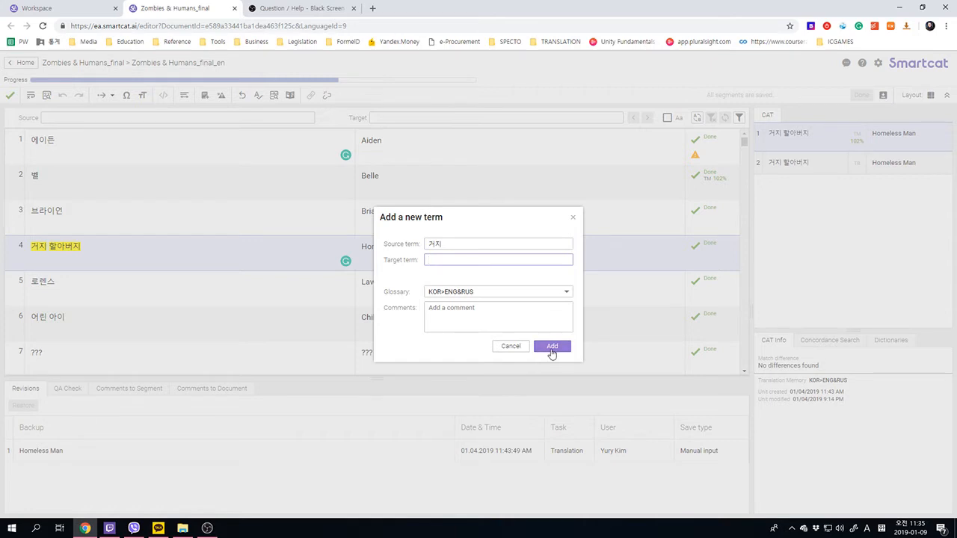
pyautogui.click(573, 218)
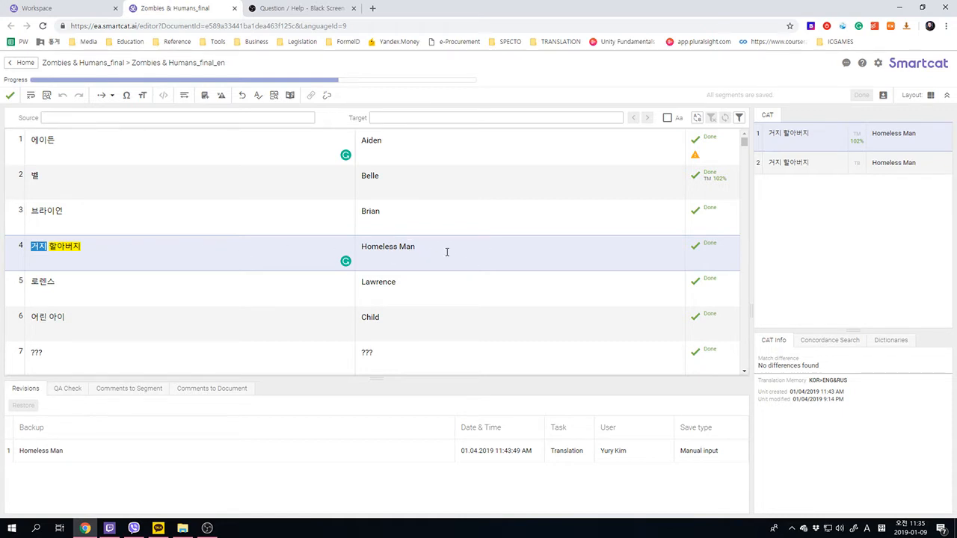
# - Retype the end of segment 4's translation as 'Homeless Man' and confirm the segment
pyautogui.click(527, 260)
pyautogui.press('BackSpace')
pyautogui.press('BackSpace')
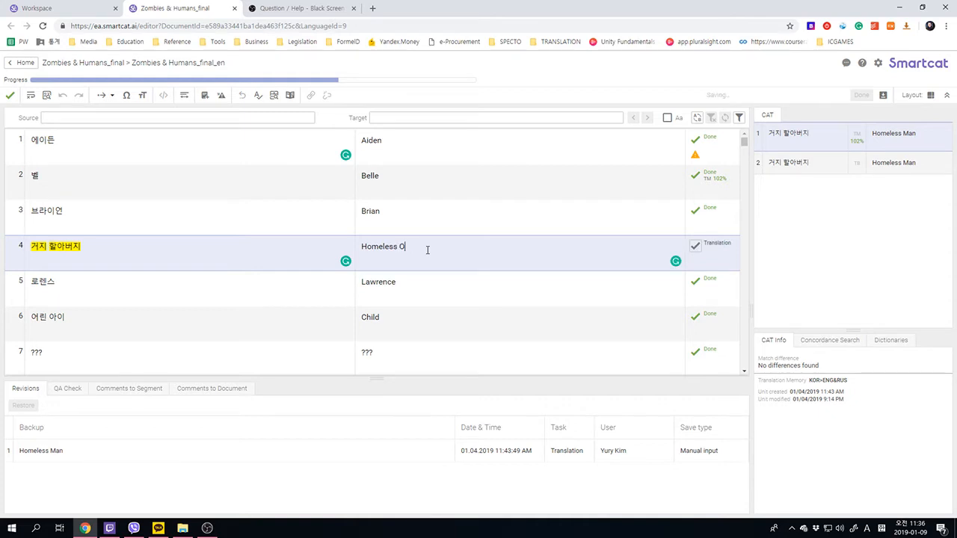
pyautogui.press('BackSpace')
pyautogui.hotkey('ctrl', 'Return')
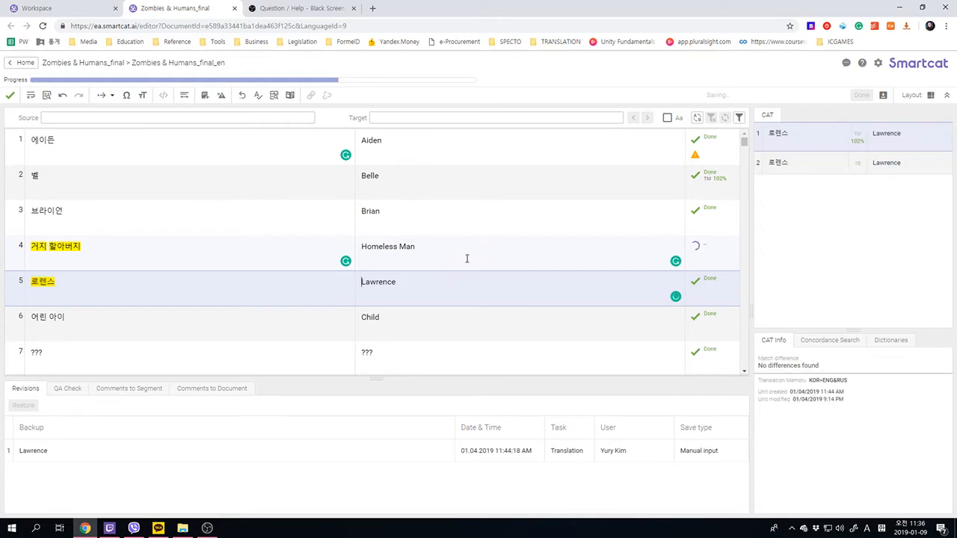
# - Examine the revision history of segment 13, Grannie from the Shelter
pyautogui.scroll(-6, 442, 302)
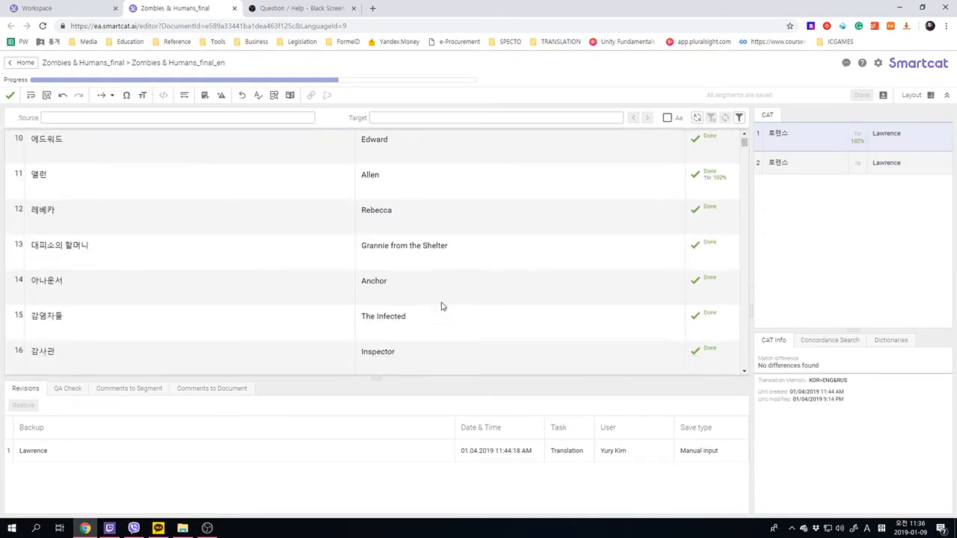
pyautogui.scroll(2, 441, 306)
pyautogui.scroll(1, 441, 307)
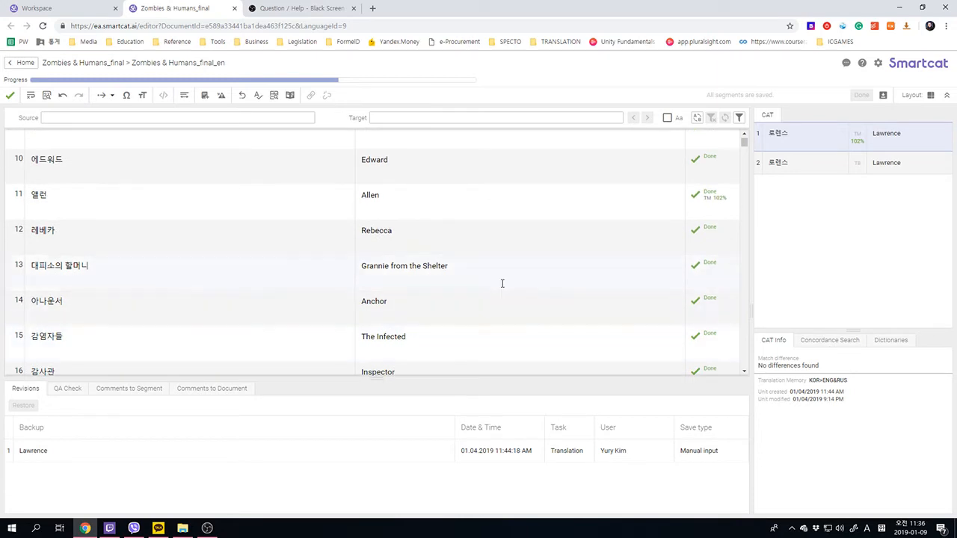
pyautogui.click(482, 266)
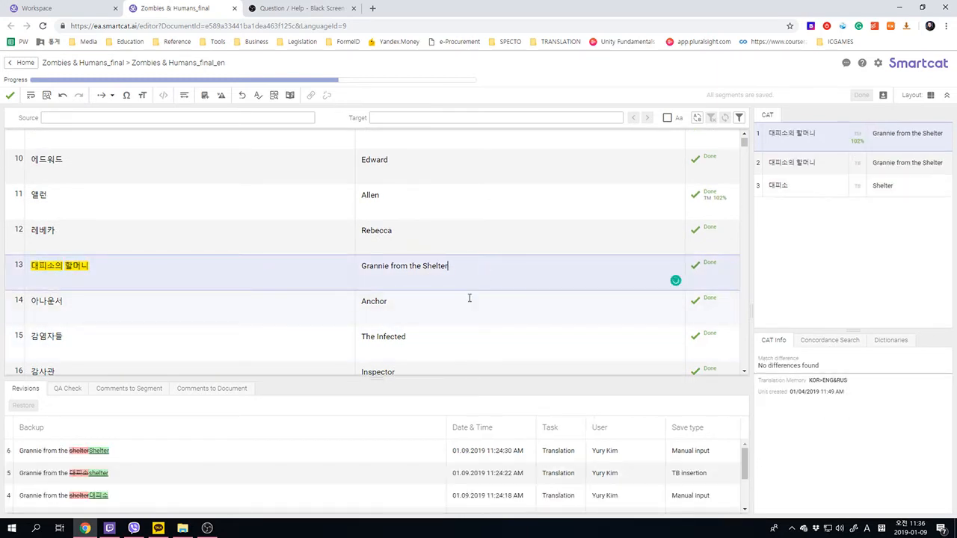
pyautogui.scroll(-13, 464, 299)
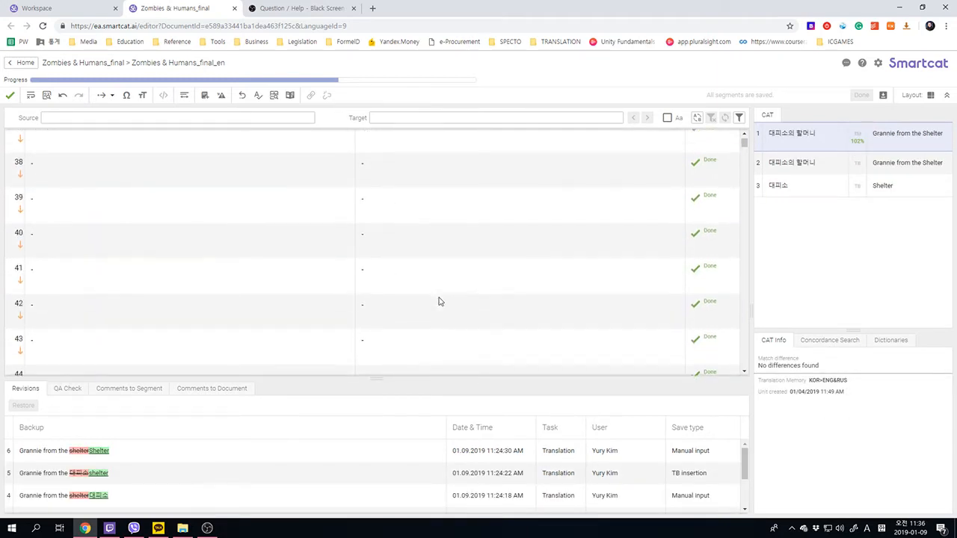
pyautogui.scroll(-18, 439, 301)
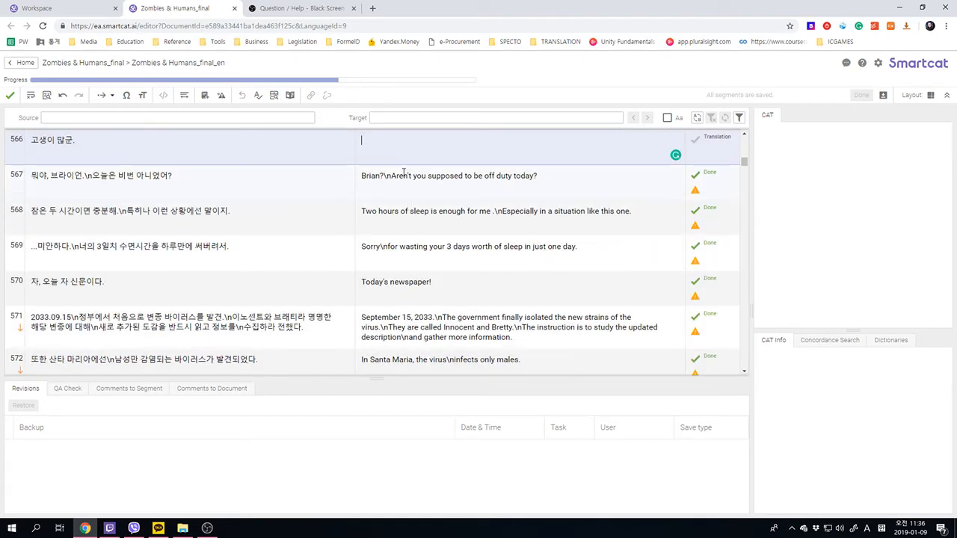
# - Delete the word 'duty' from segment 567's translation and confirm the segment
pyautogui.doubleClick(522, 177)
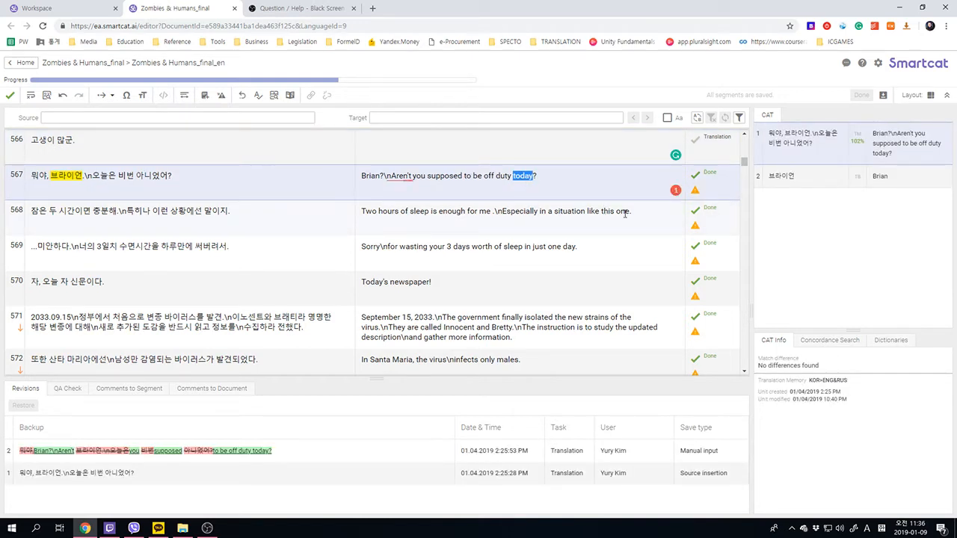
pyautogui.press('Left')
pyautogui.hotkey('ctrl', 'shift', 'Left')
pyautogui.press('BackSpace')
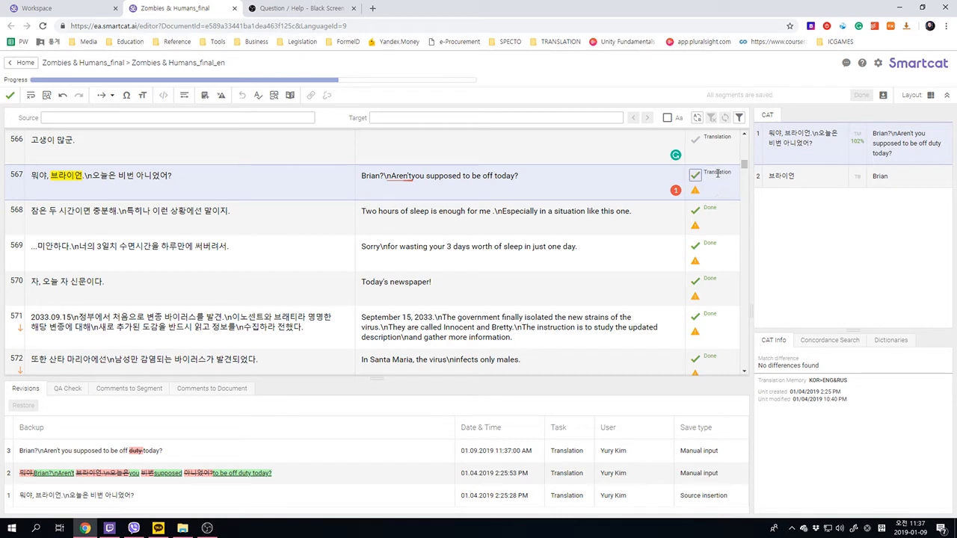
pyautogui.doubleClick(719, 174)
pyautogui.moveTo(336, 85)
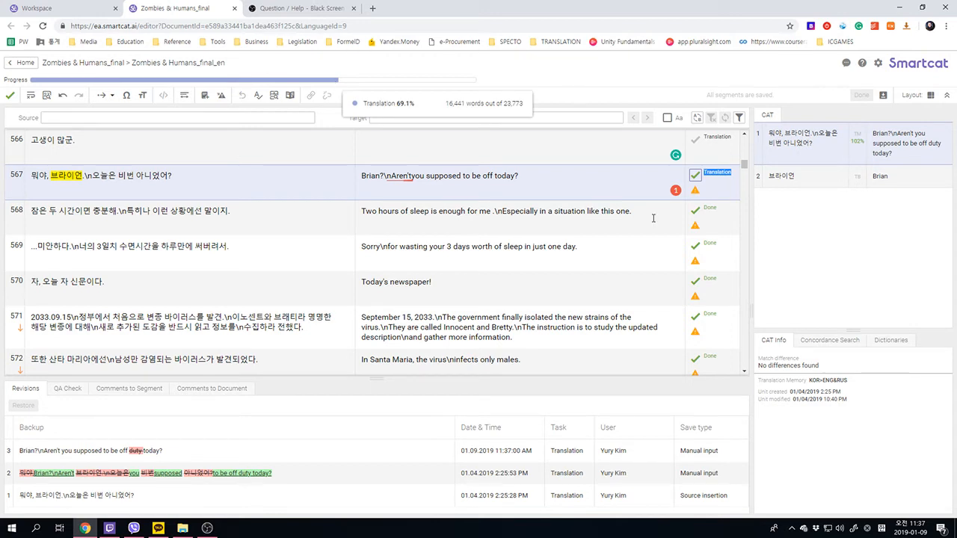
pyautogui.click(590, 171)
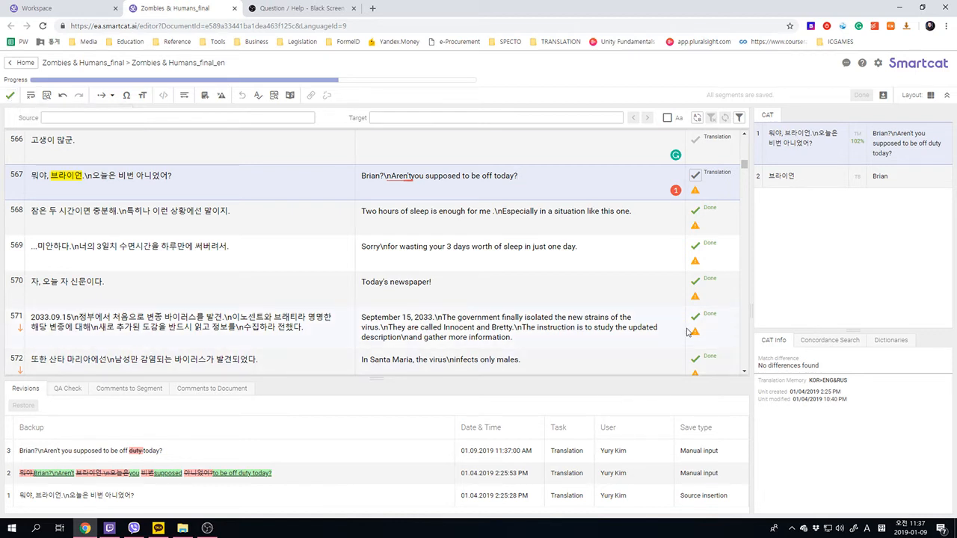
pyautogui.hotkey('ctrl', 'Return')
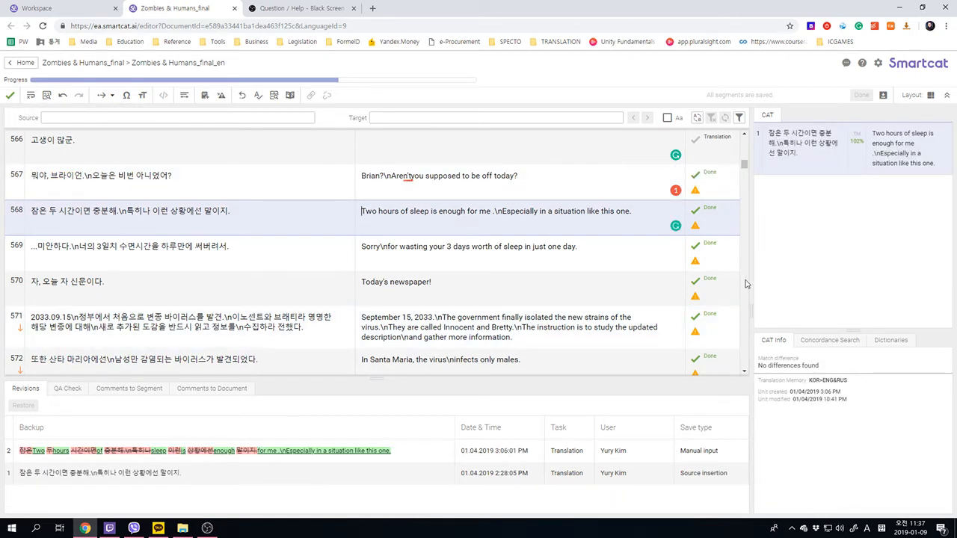
# - Reinsert 'duty' before 'today' in segment 567's translation and confirm the segment
pyautogui.click(542, 183)
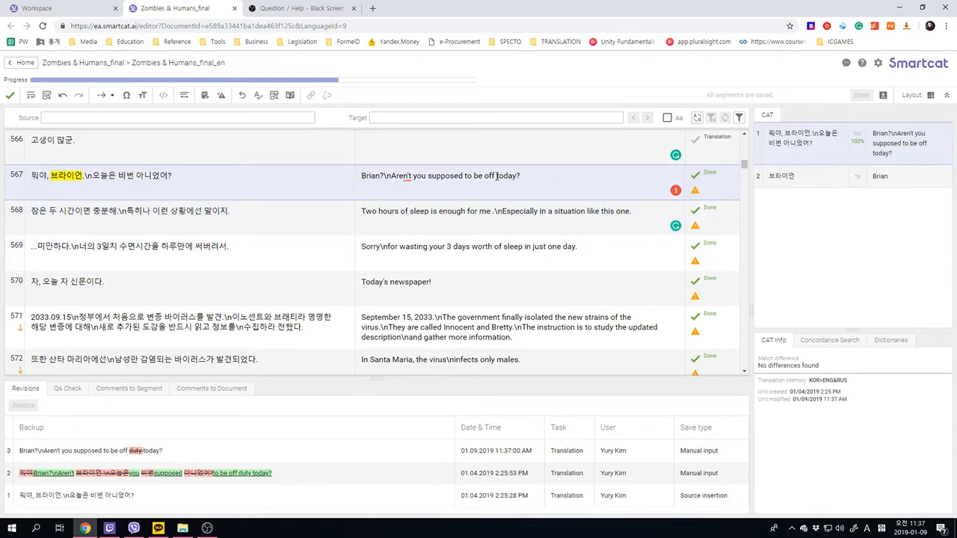
pyautogui.click(497, 176)
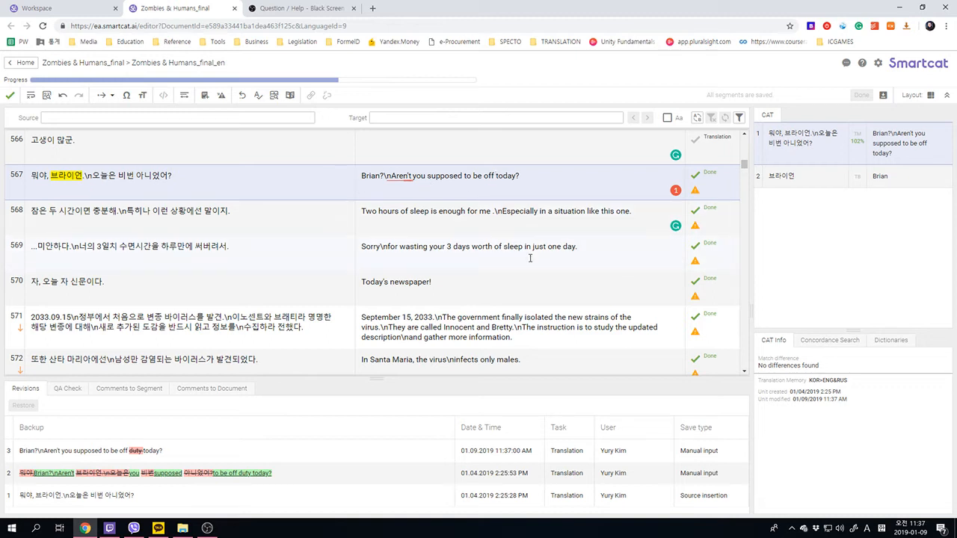
pyautogui.write('du')
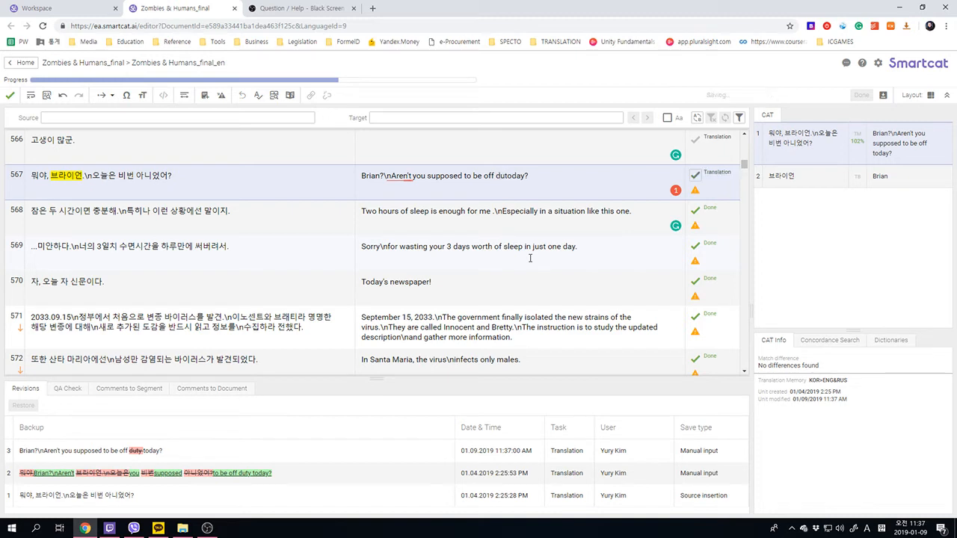
pyautogui.write('ty t')
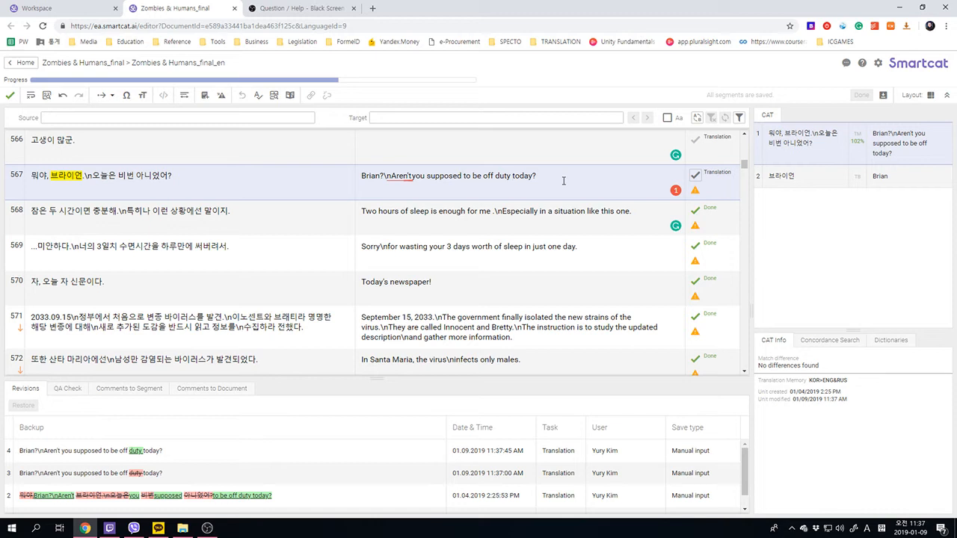
pyautogui.hotkey('ctrl', 'Return')
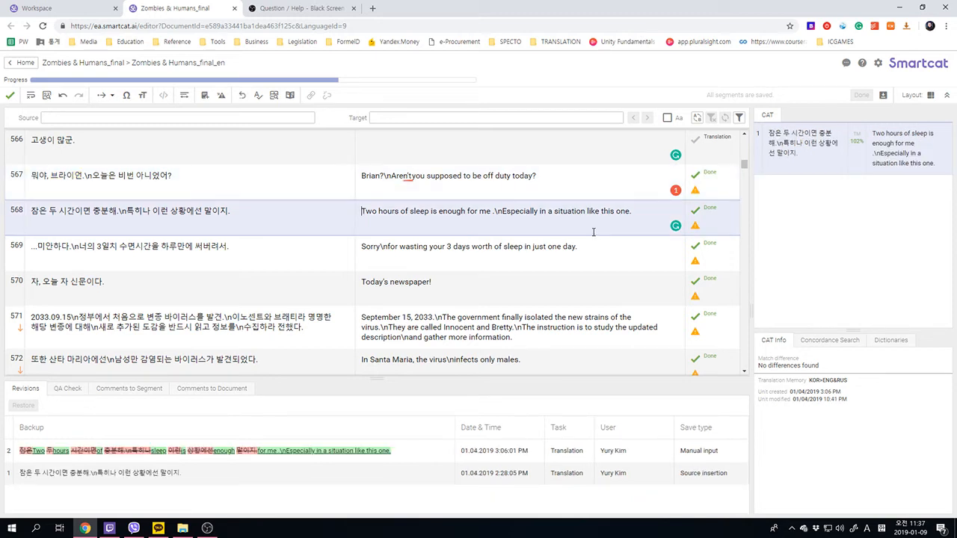
# - Post the comment 'wording changed off > off duty (sample comment)' on segment 567
pyautogui.click(574, 179)
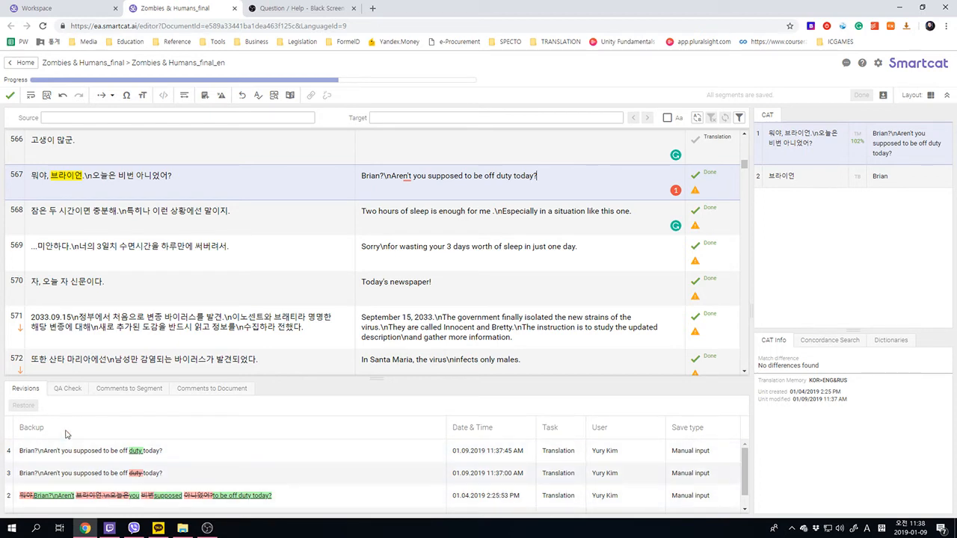
pyautogui.click(128, 397)
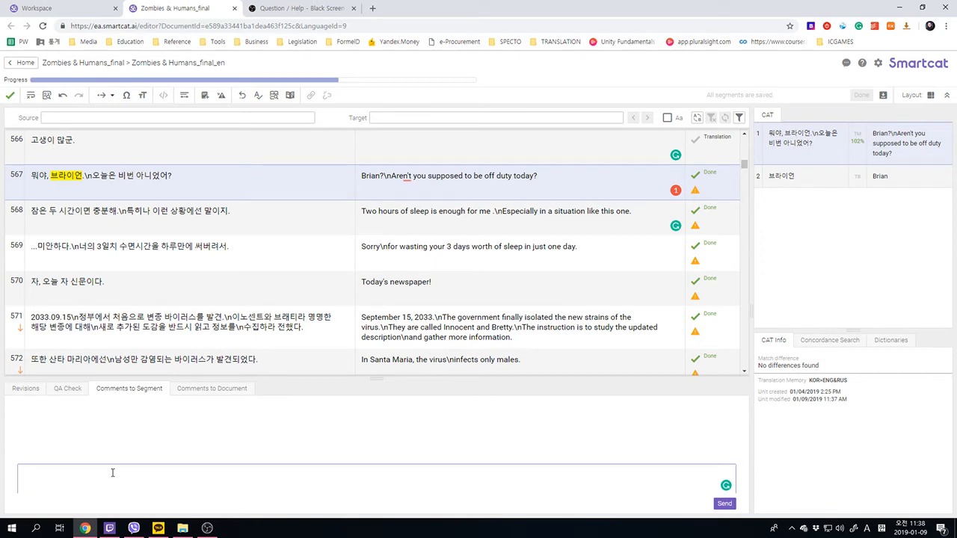
pyautogui.write('wording changed off > off duty (sample comment)')
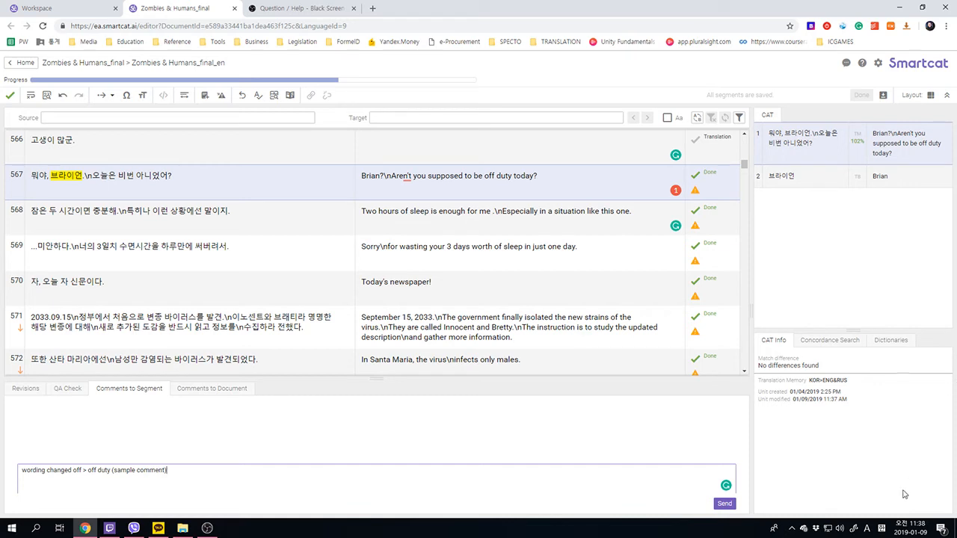
pyautogui.click(725, 504)
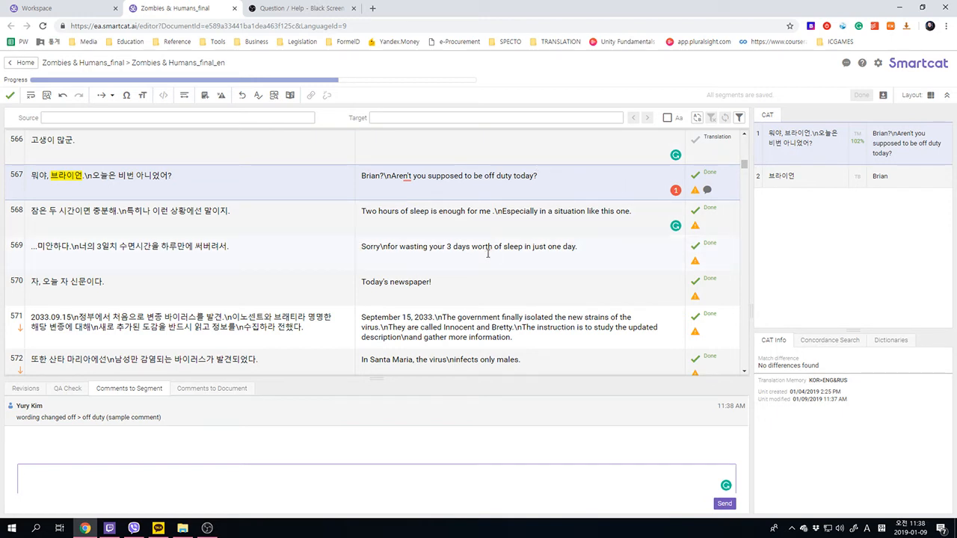
# - Open segment 567's comment from its status marker
pyautogui.scroll(1, 488, 255)
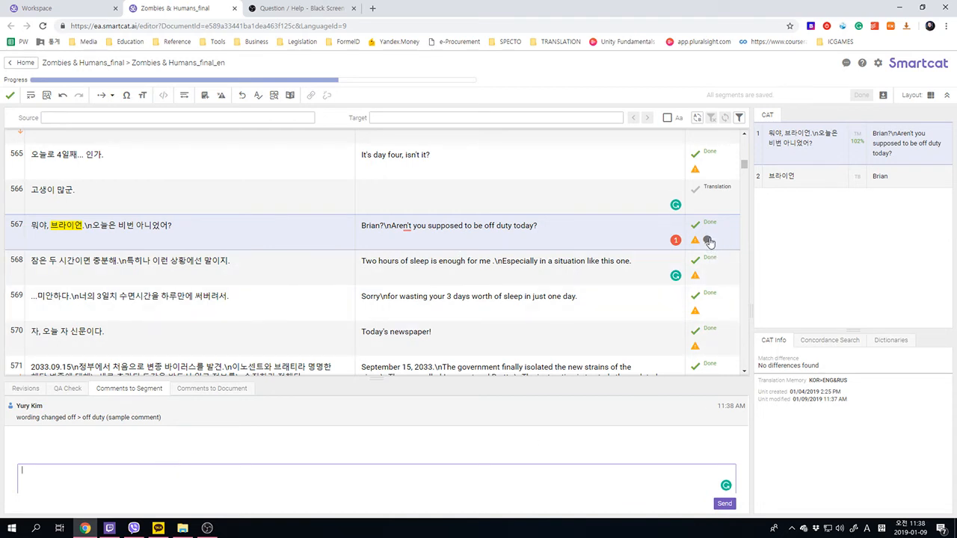
pyautogui.click(709, 241)
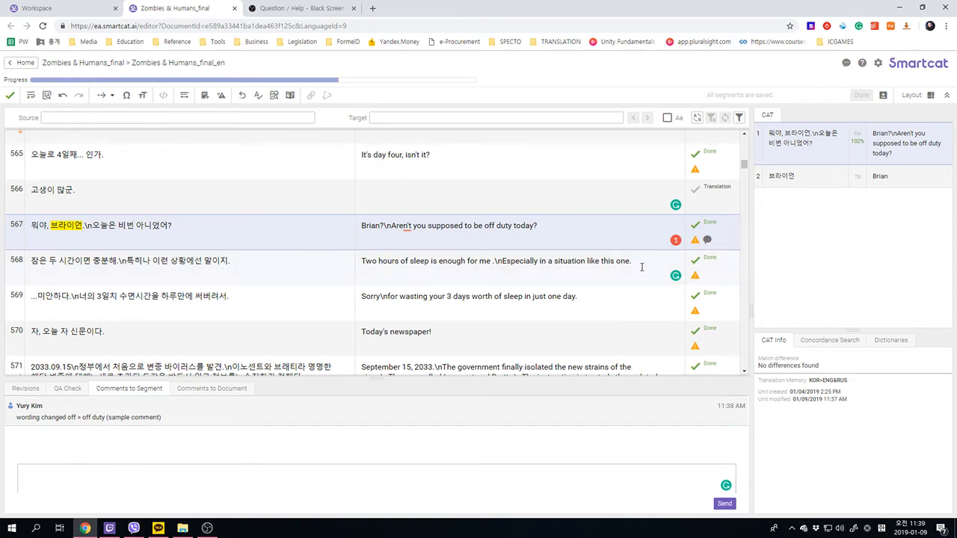
pyautogui.scroll(-5, 642, 267)
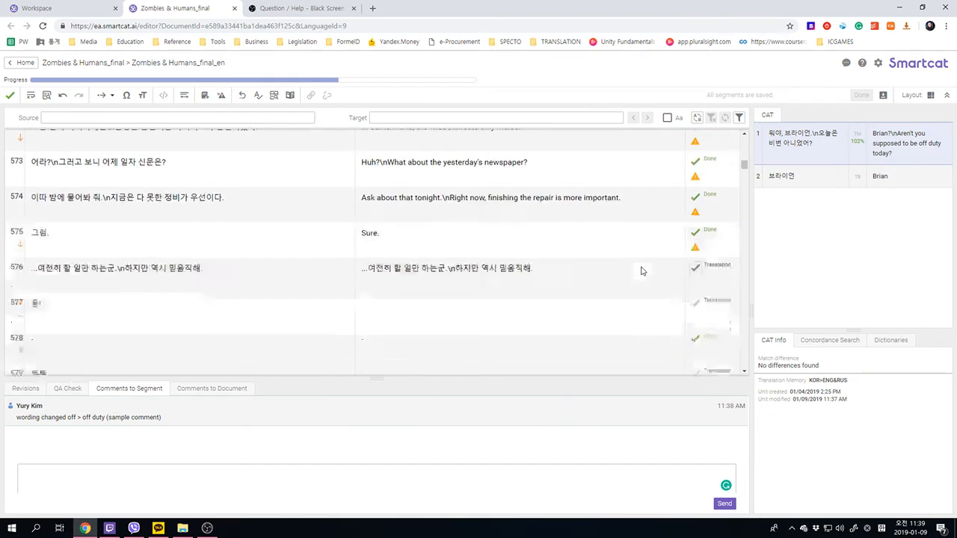
# - Scroll around segment 567 to examine its comment and status markers
pyautogui.scroll(5, 642, 271)
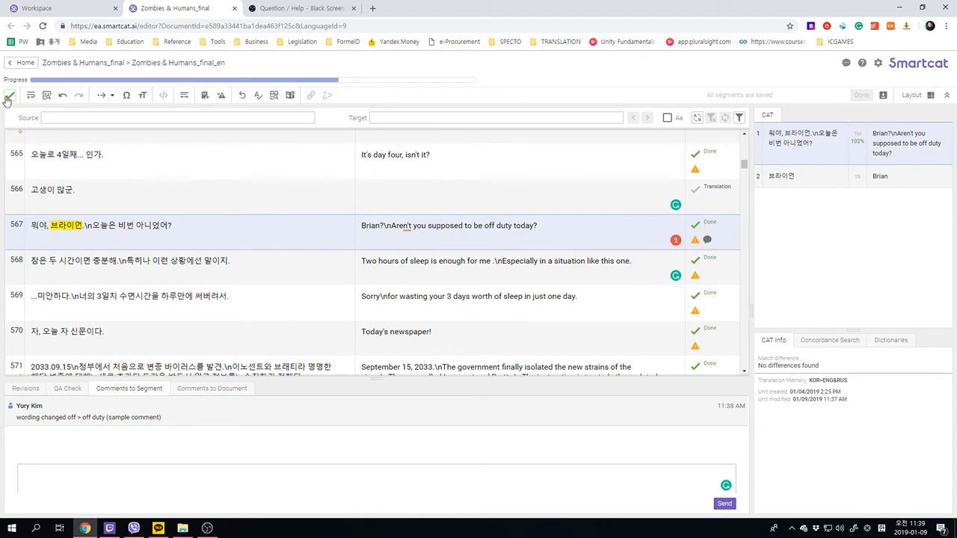
pyautogui.scroll(-5, 449, 254)
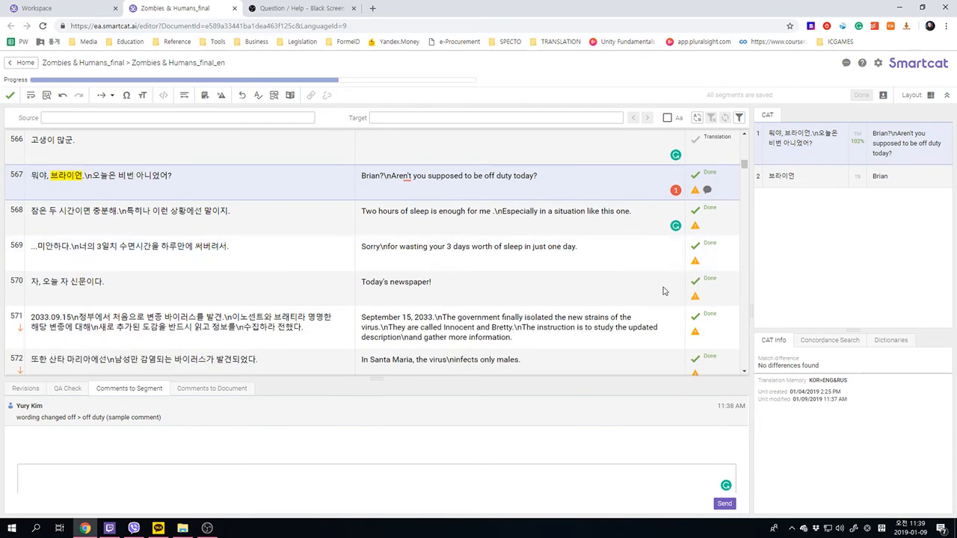
pyautogui.scroll(4, 452, 254)
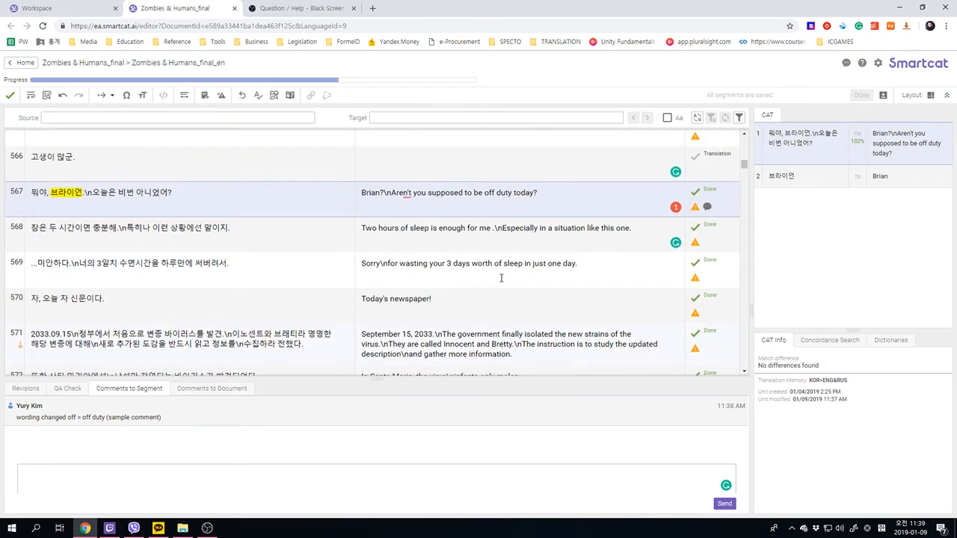
pyautogui.scroll(-2, 513, 283)
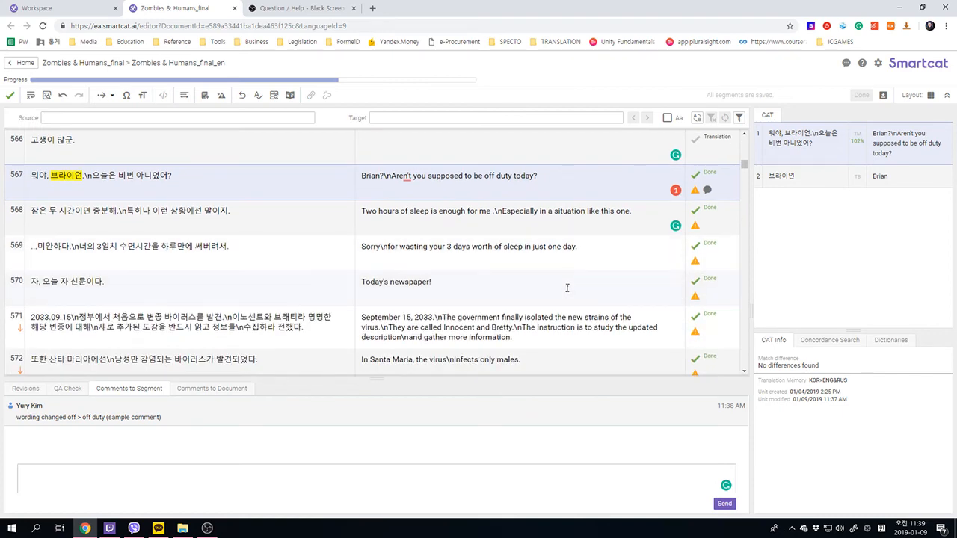
pyautogui.scroll(-4, 549, 314)
pyautogui.scroll(8, 536, 308)
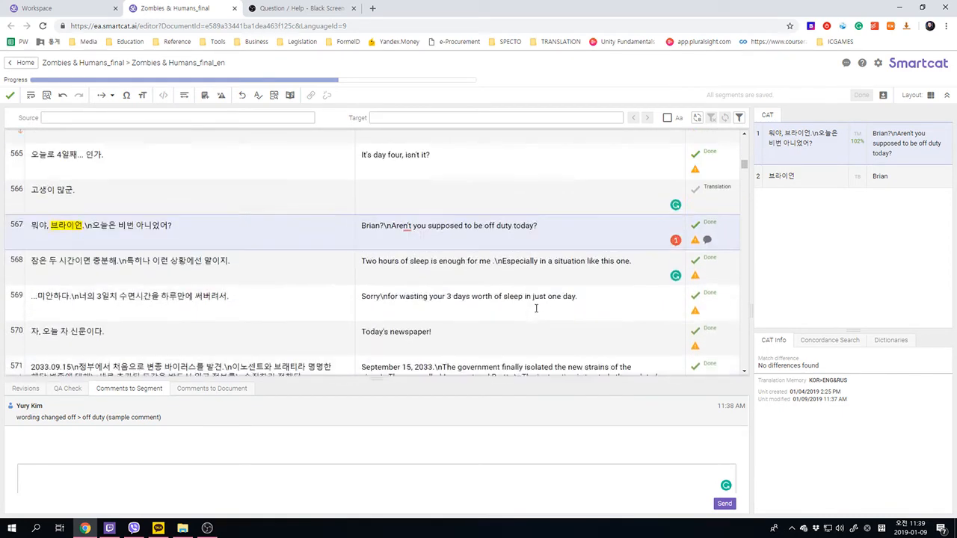
pyautogui.scroll(4, 536, 308)
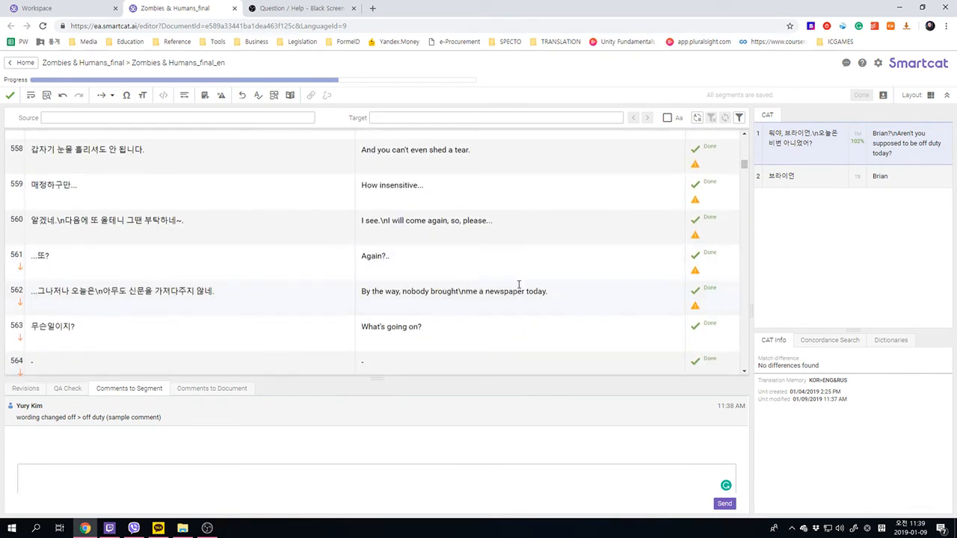
pyautogui.scroll(-3, 479, 254)
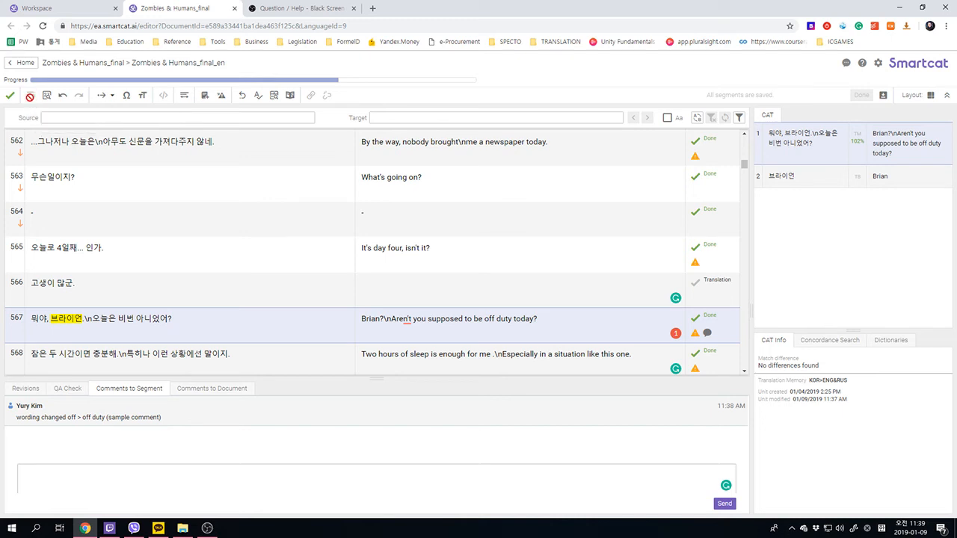
# - Move to segment 576 and scroll through segments 525 to 594 to review the translations and their status markers
pyautogui.click(30, 99)
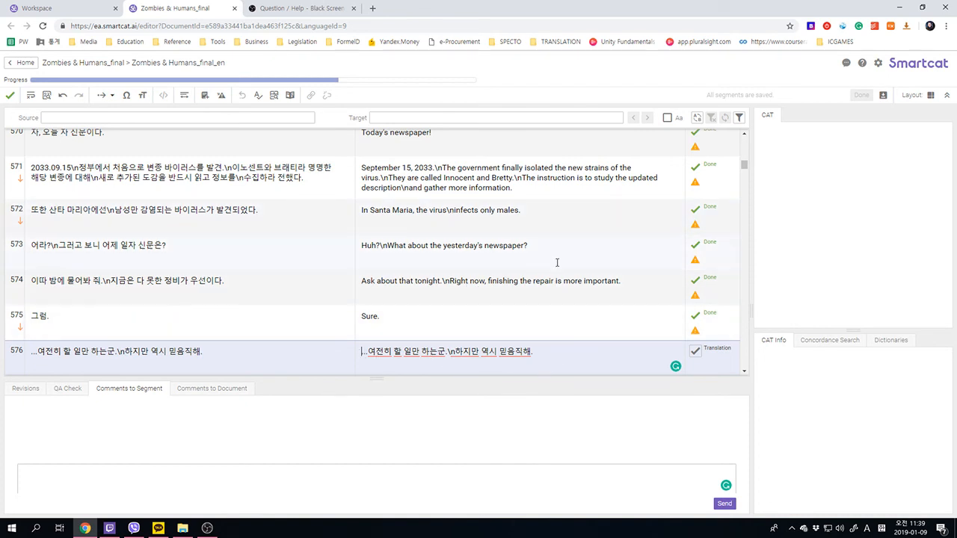
pyautogui.scroll(1, 566, 255)
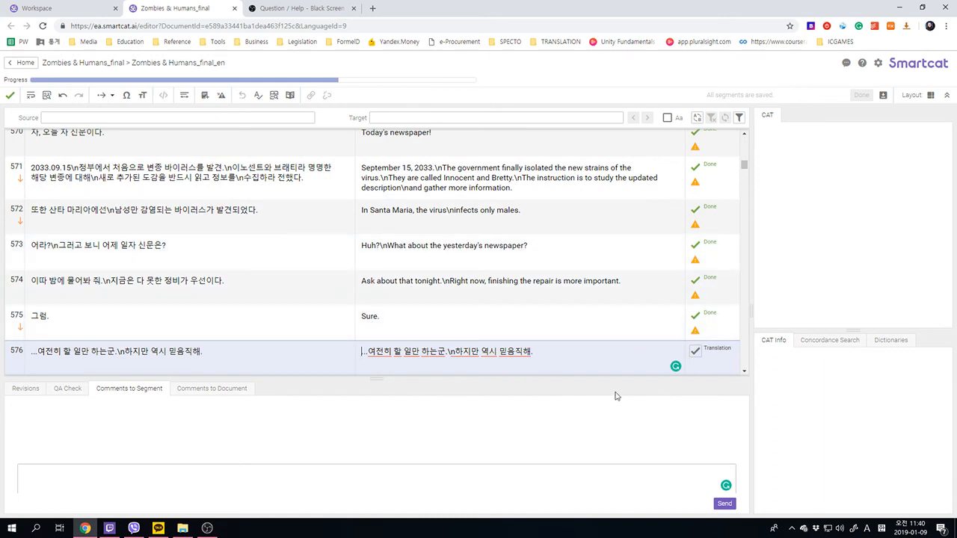
pyautogui.scroll(1, 600, 335)
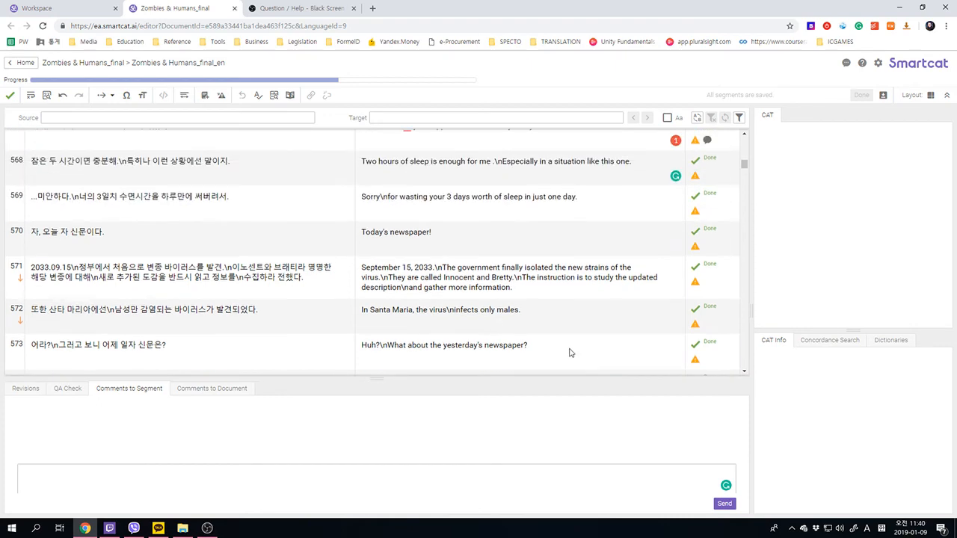
pyautogui.scroll(3, 444, 245)
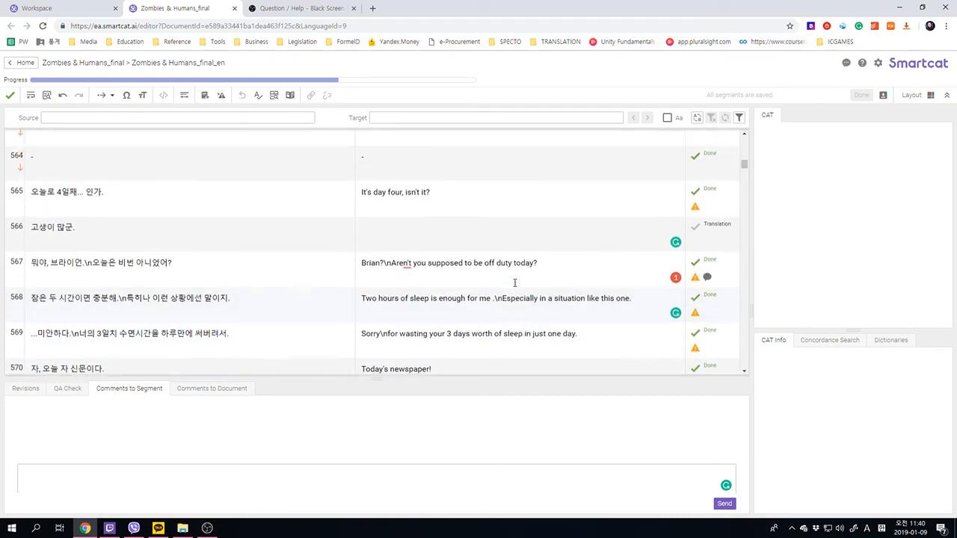
pyautogui.scroll(-6, 489, 301)
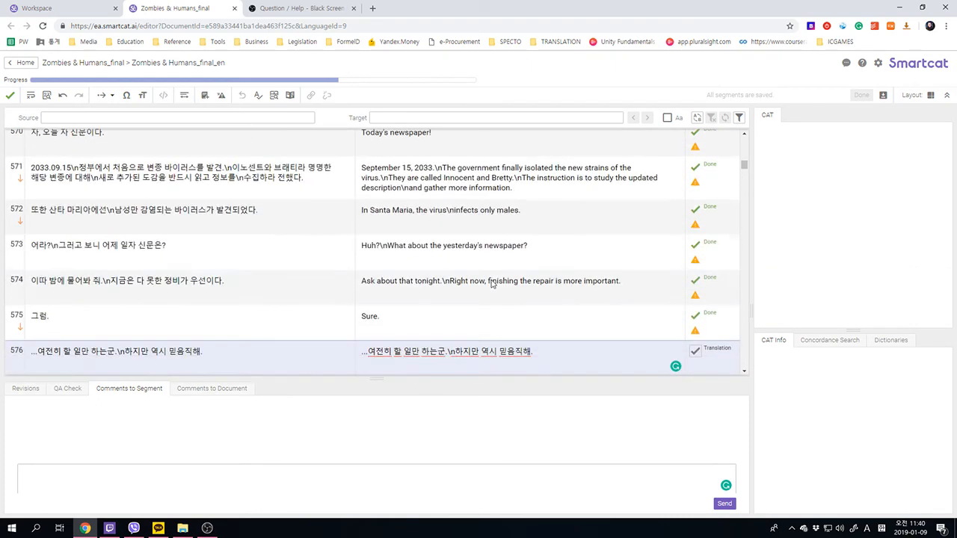
pyautogui.scroll(4, 492, 284)
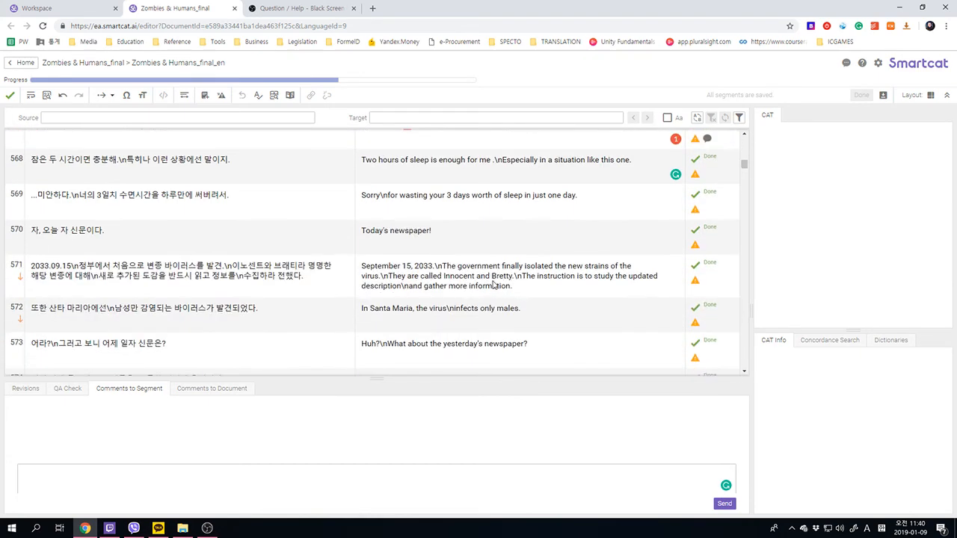
pyautogui.scroll(4, 454, 289)
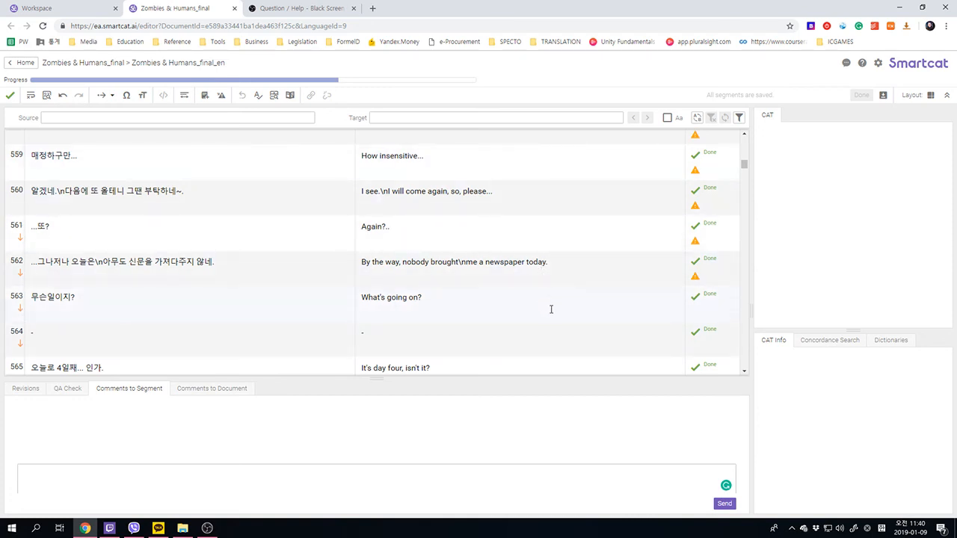
pyautogui.scroll(-3, 590, 307)
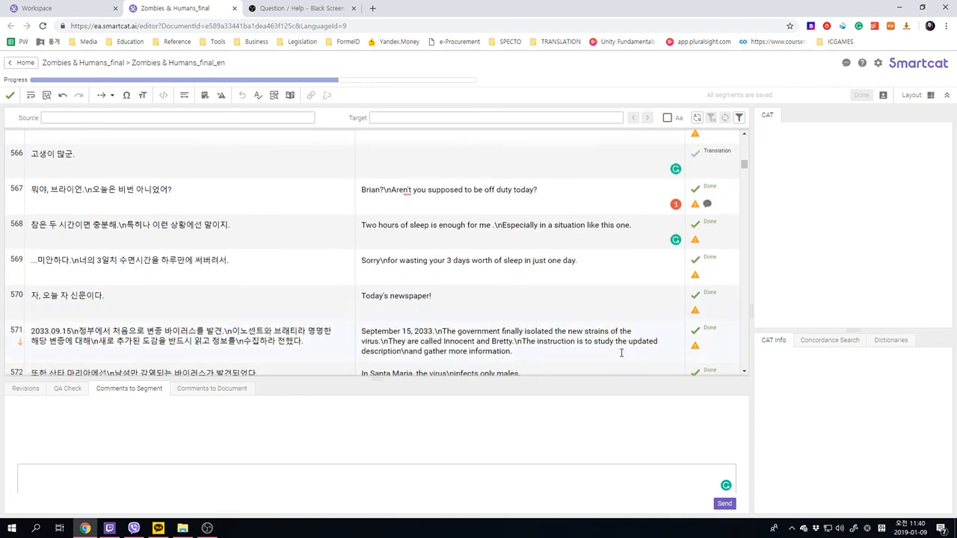
pyautogui.scroll(-2, 520, 330)
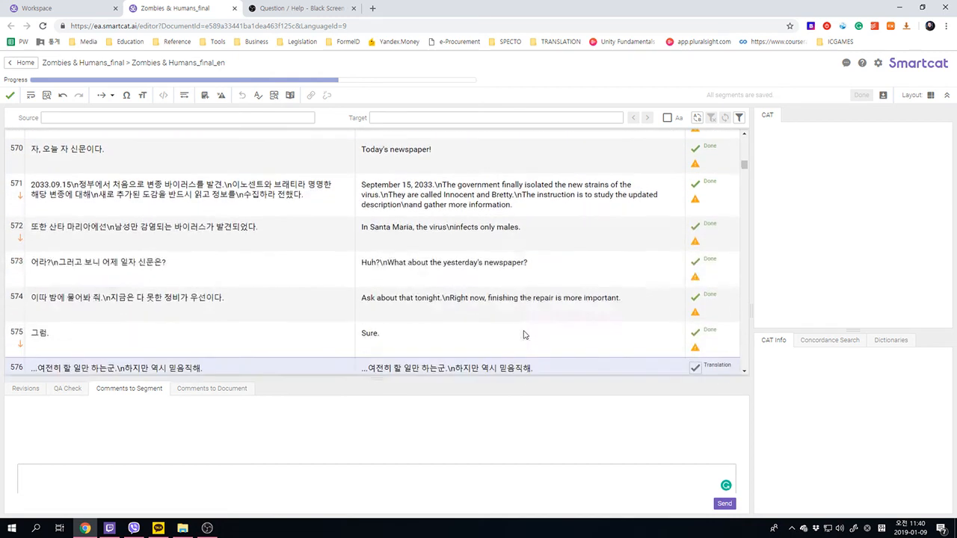
pyautogui.scroll(4, 449, 312)
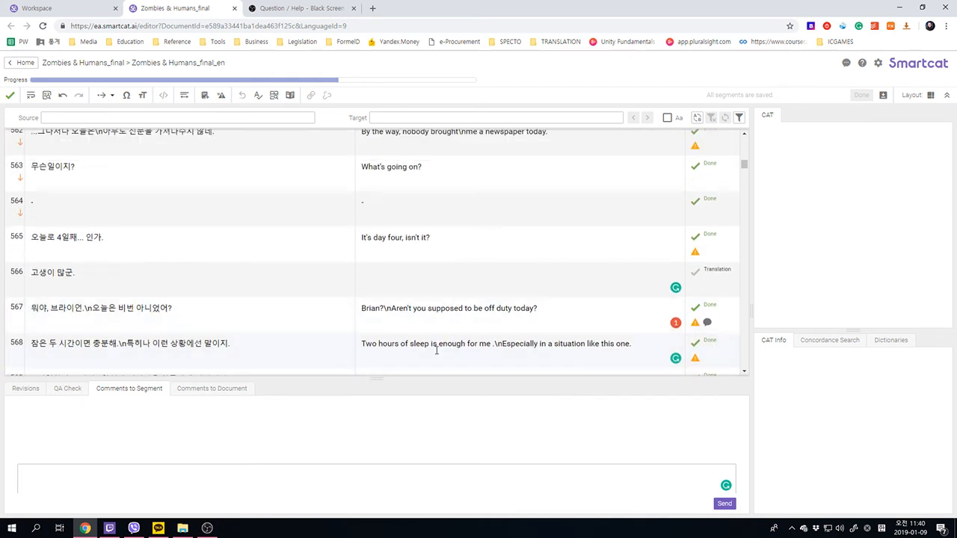
pyautogui.scroll(7, 470, 330)
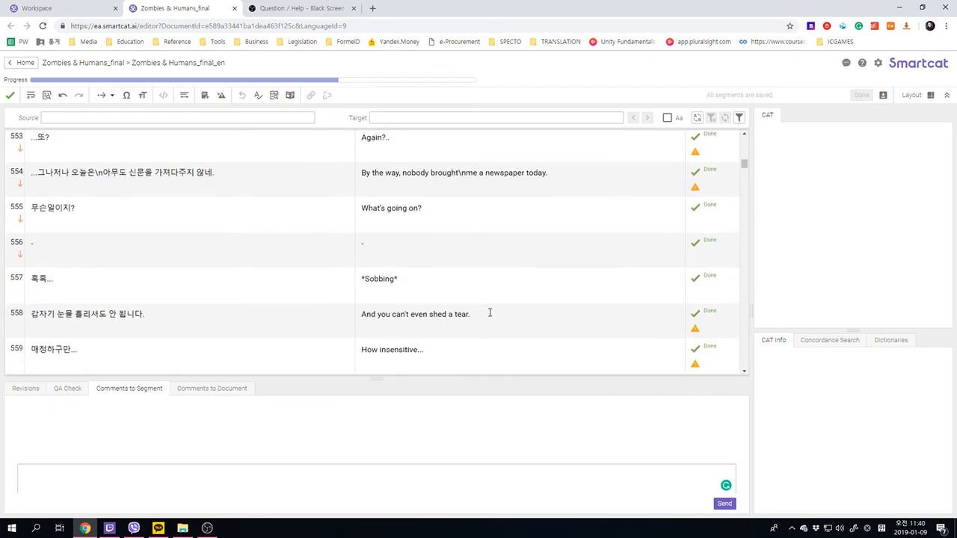
pyautogui.scroll(8, 490, 317)
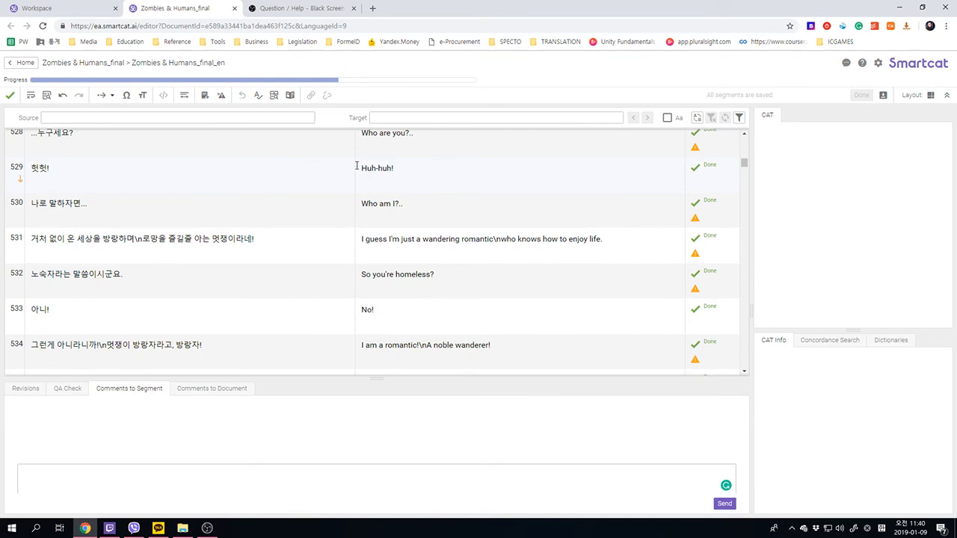
pyautogui.scroll(-14, 397, 257)
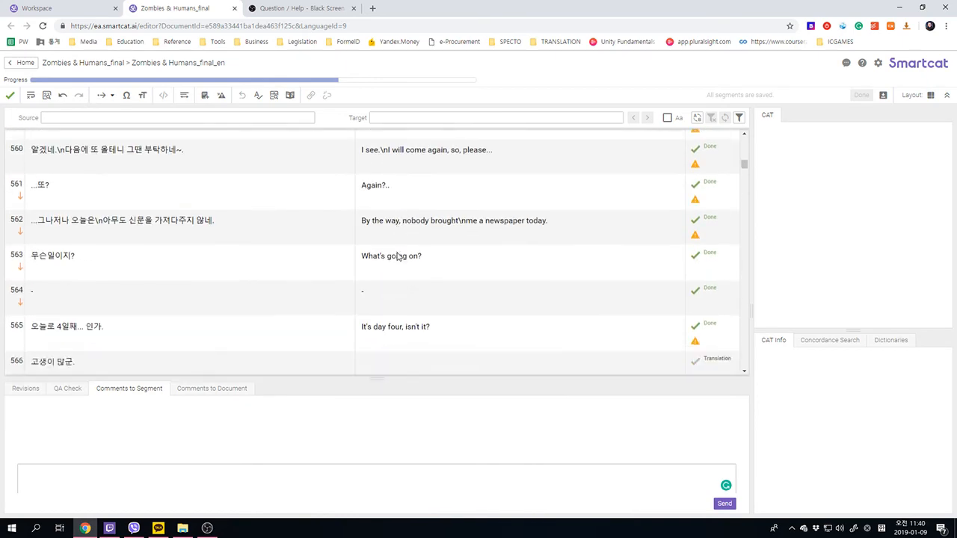
pyautogui.scroll(-5, 411, 264)
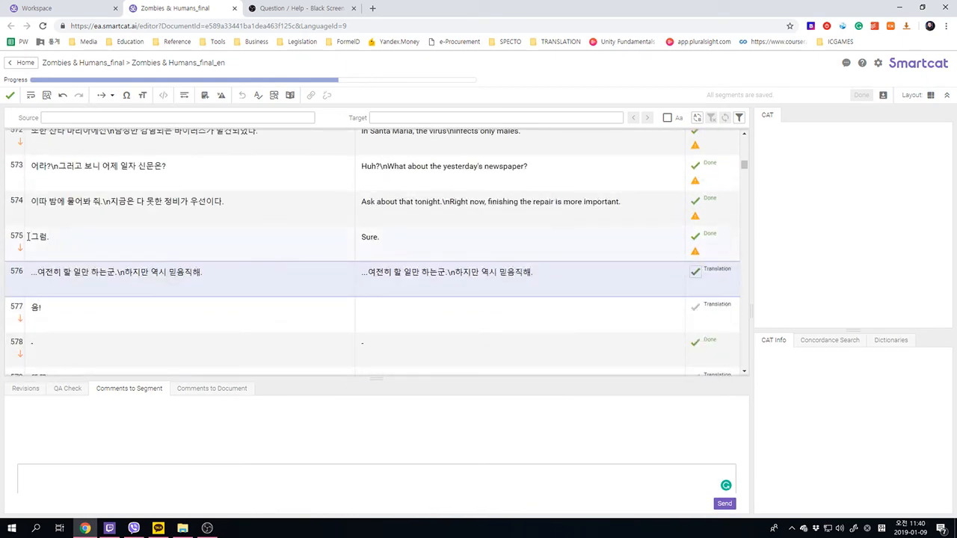
pyautogui.scroll(-7, 381, 284)
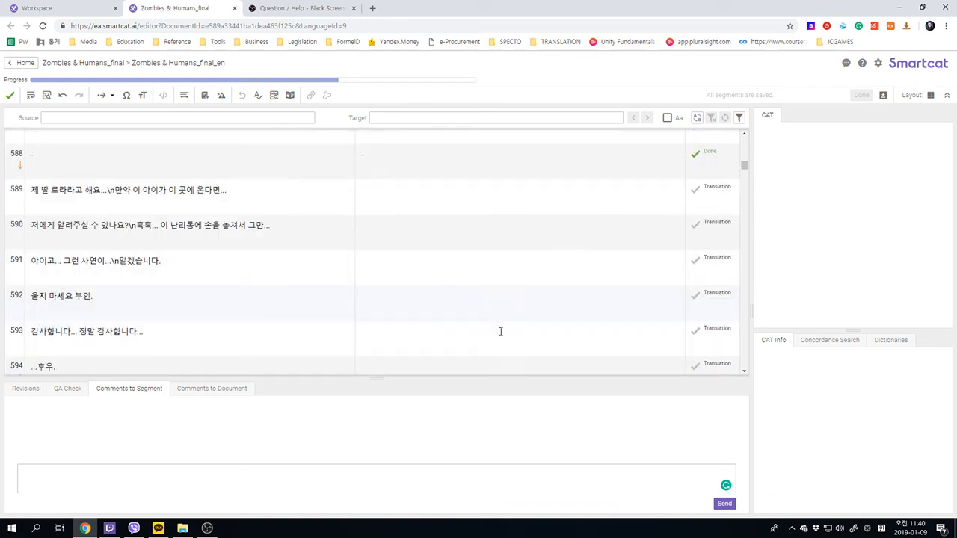
pyautogui.scroll(10, 540, 352)
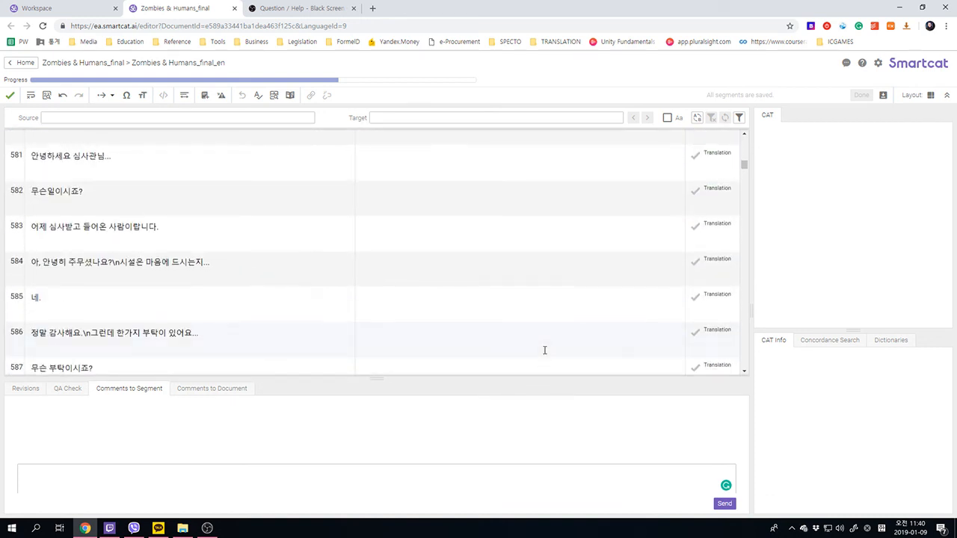
pyautogui.scroll(3, 545, 353)
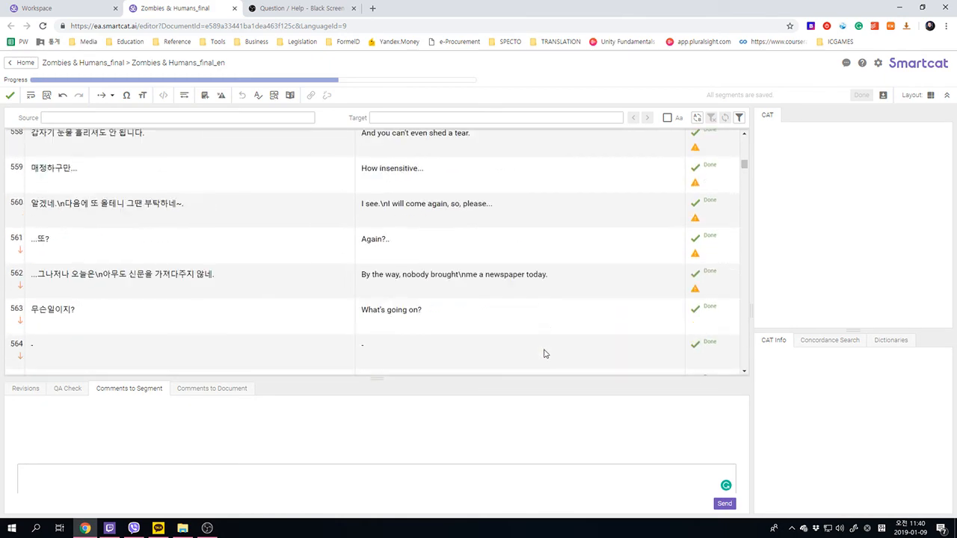
pyautogui.scroll(6, 430, 266)
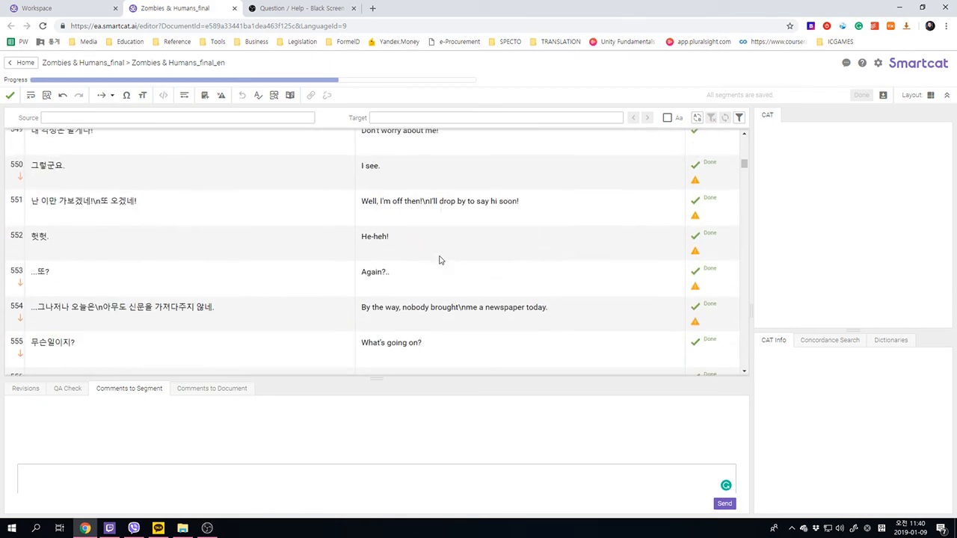
pyautogui.scroll(5, 430, 269)
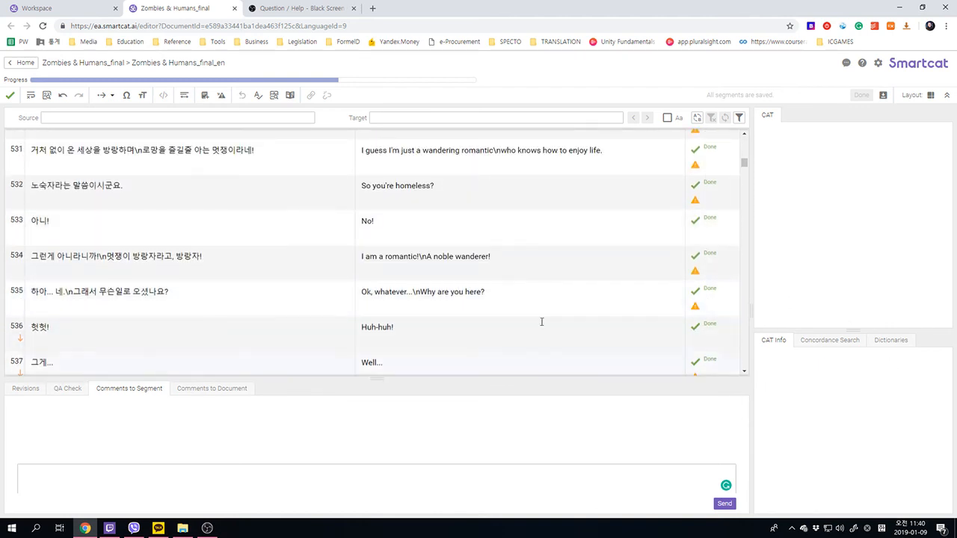
pyautogui.scroll(3, 505, 261)
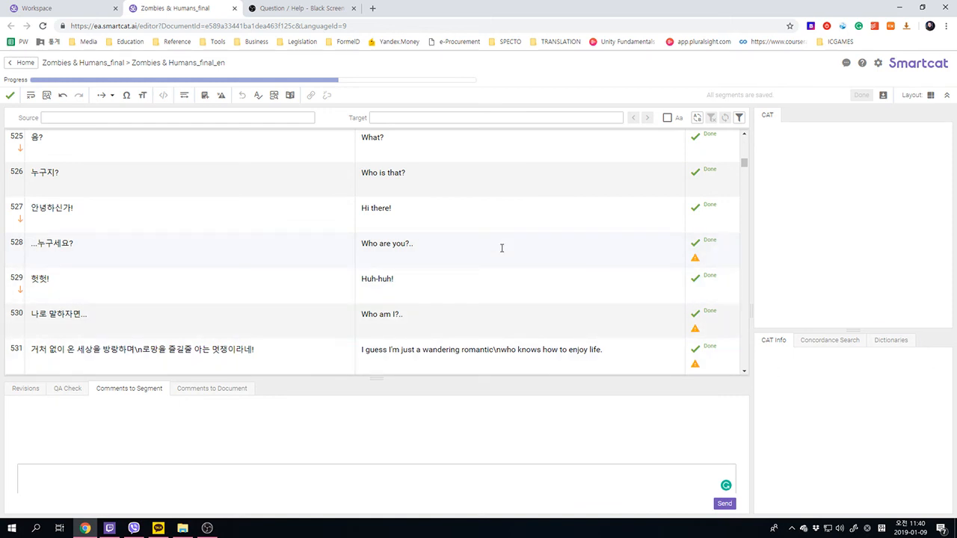
pyautogui.scroll(3, 527, 310)
pyautogui.scroll(-3, 615, 358)
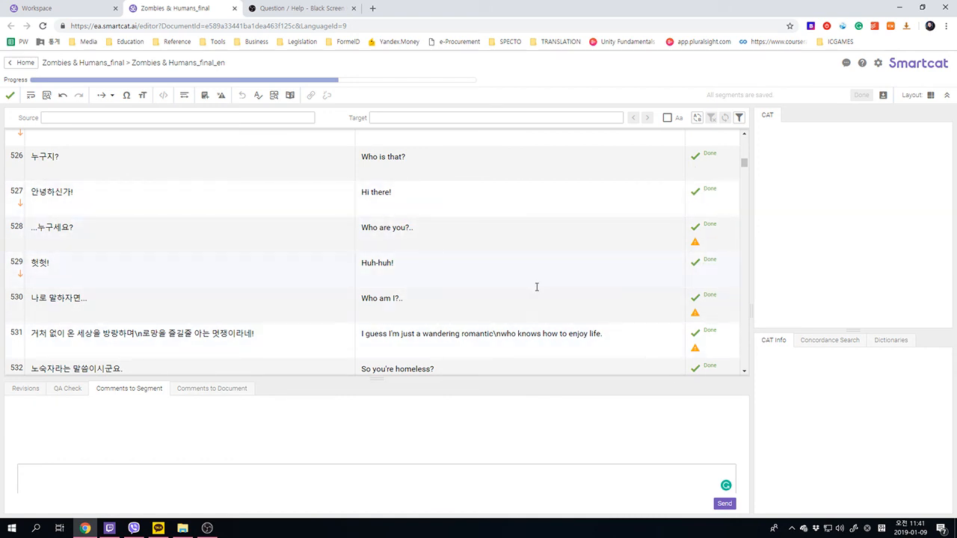
pyautogui.scroll(-5, 532, 301)
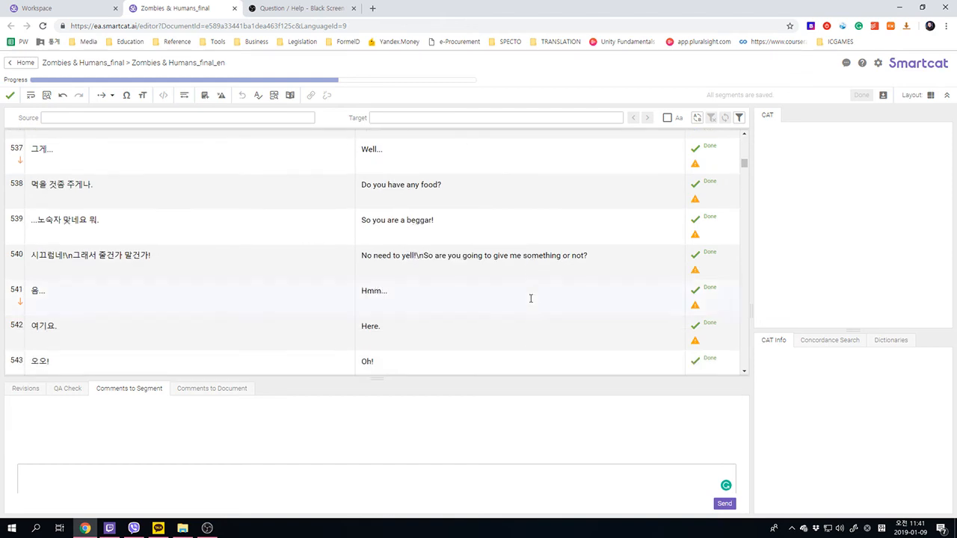
pyautogui.scroll(-8, 531, 299)
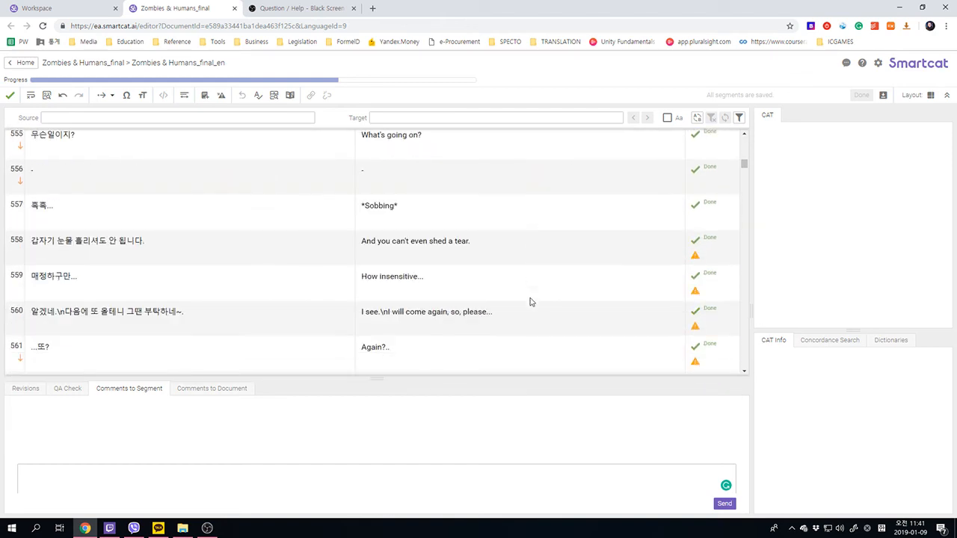
pyautogui.scroll(-2, 531, 303)
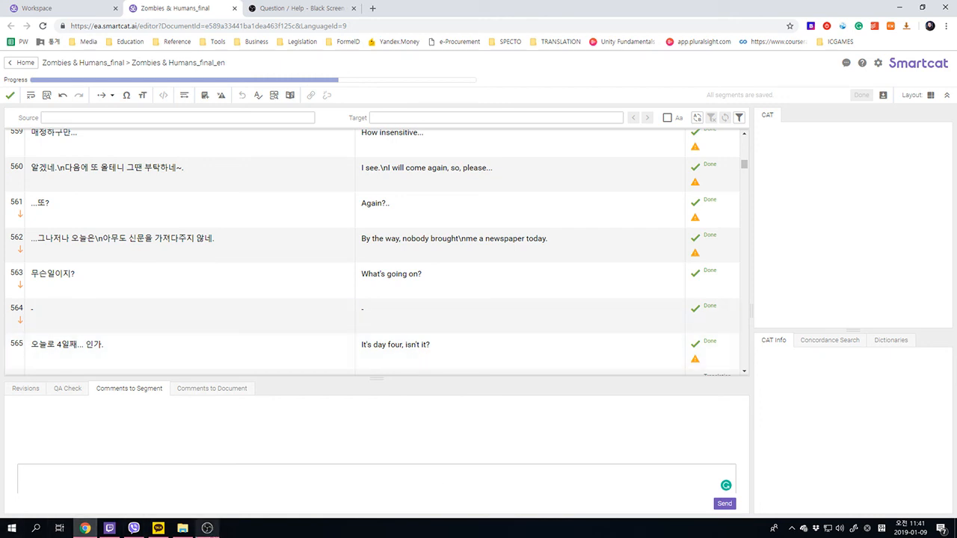
pyautogui.click(207, 528)
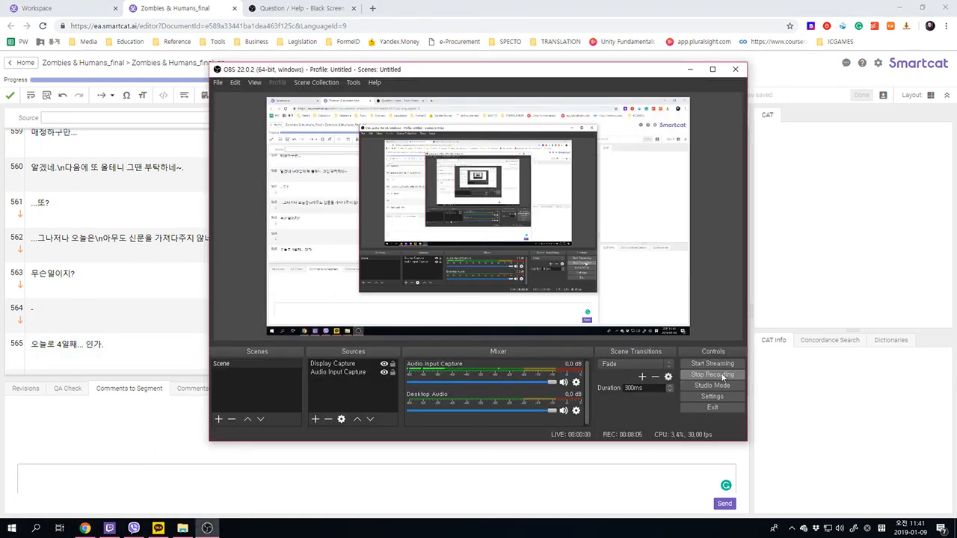